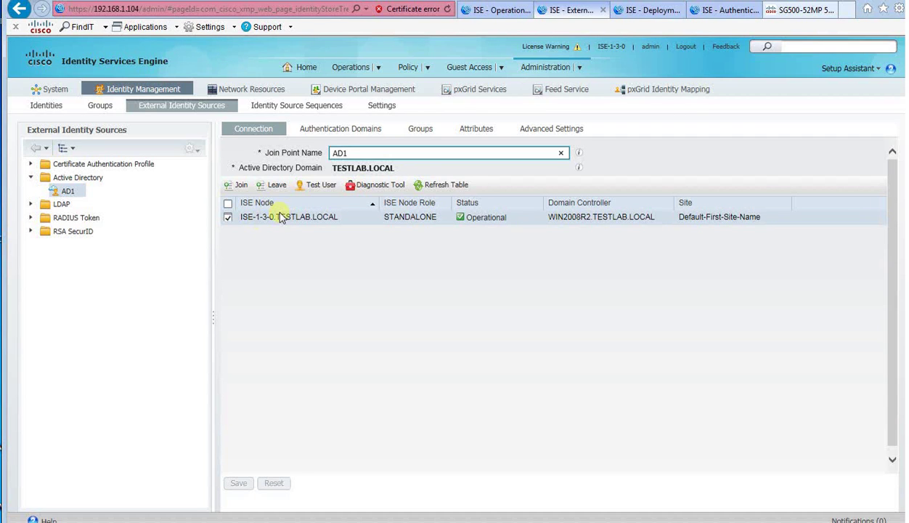
View the AD1 join point for TESTLAB.LOCAL, with the standalone ISE node listed as Operational
key(Tab)
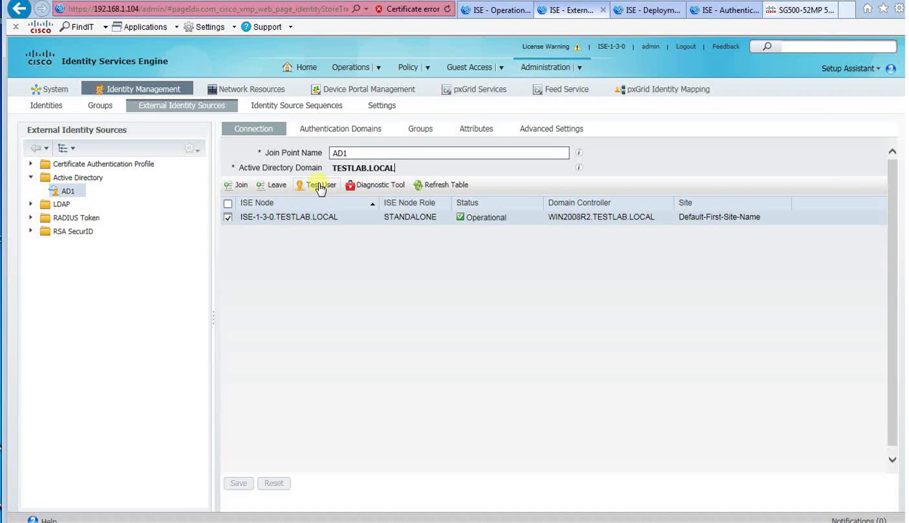
Enter Administrator and the account password in AD1's Test User dialog
click(320, 186)
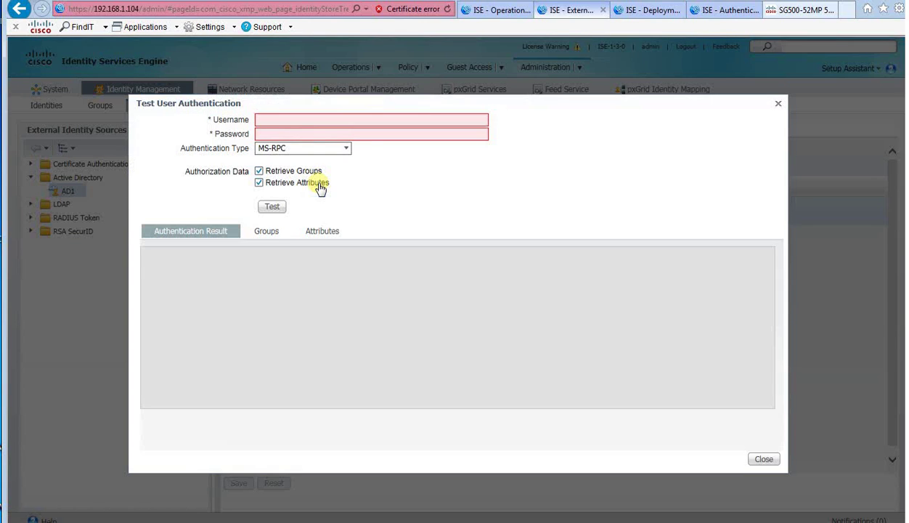
click(297, 120)
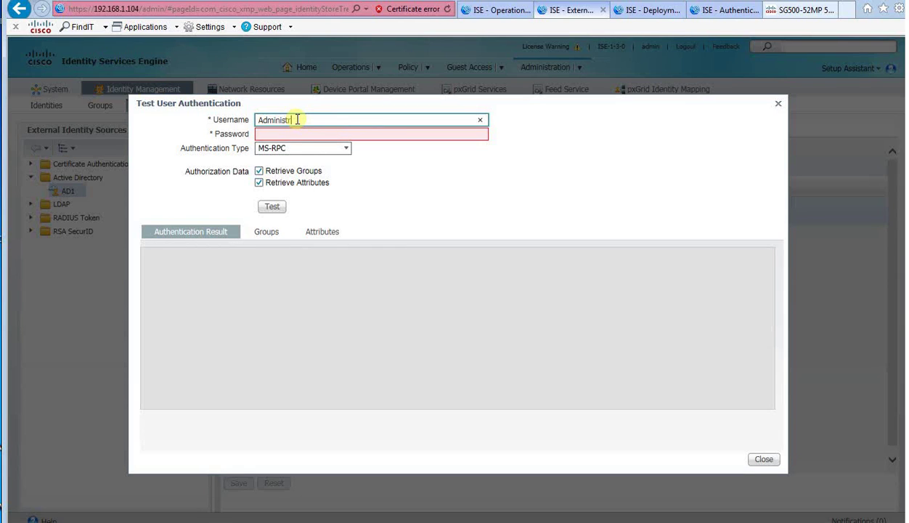
text(Administrator)
mouse_move(270, 150)
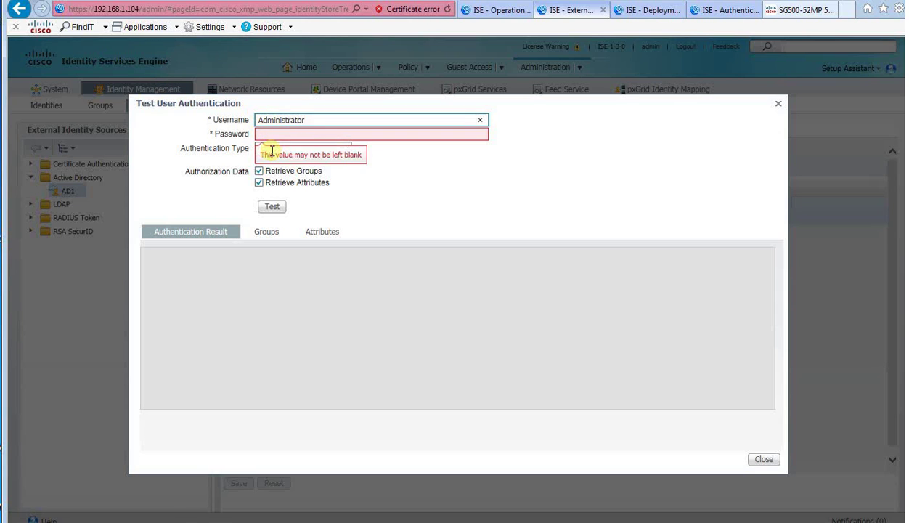
click(266, 134)
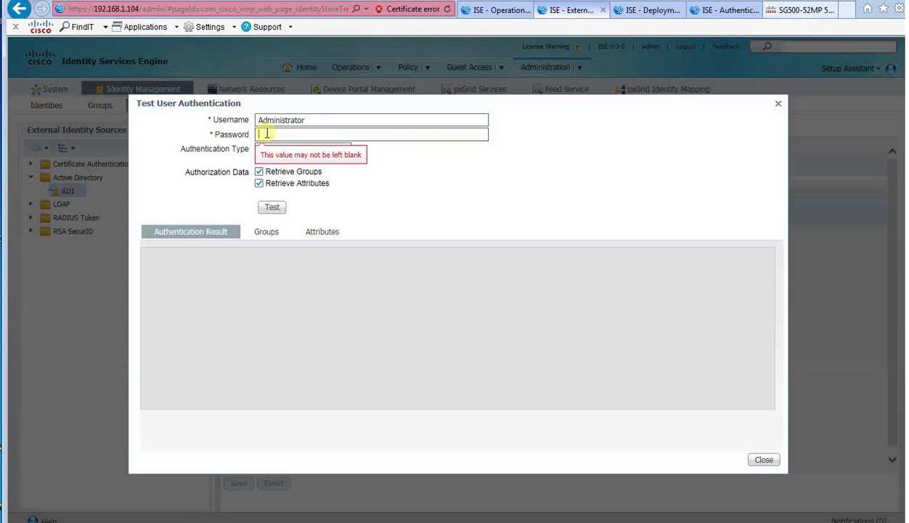
text(•••••)
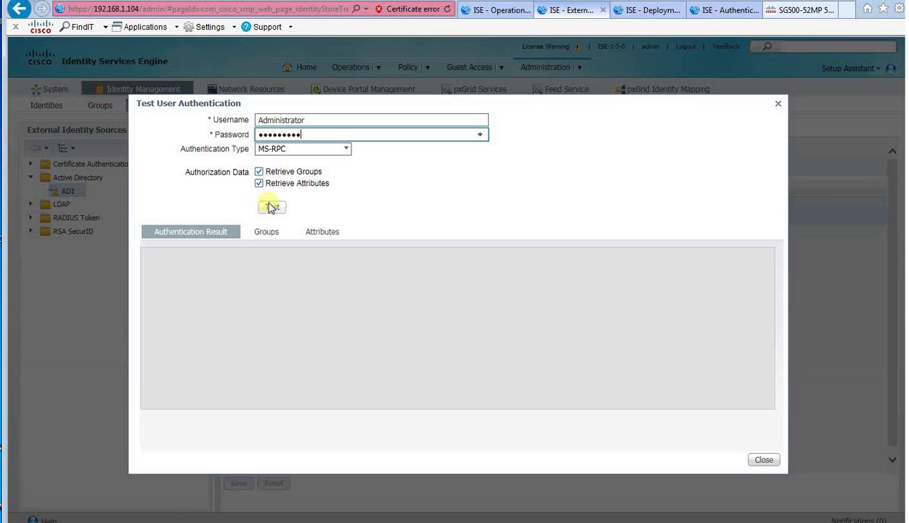
Confirm the AD1 login test returns SUCCESS, check the AD server, then return to Network Devices
click(271, 207)
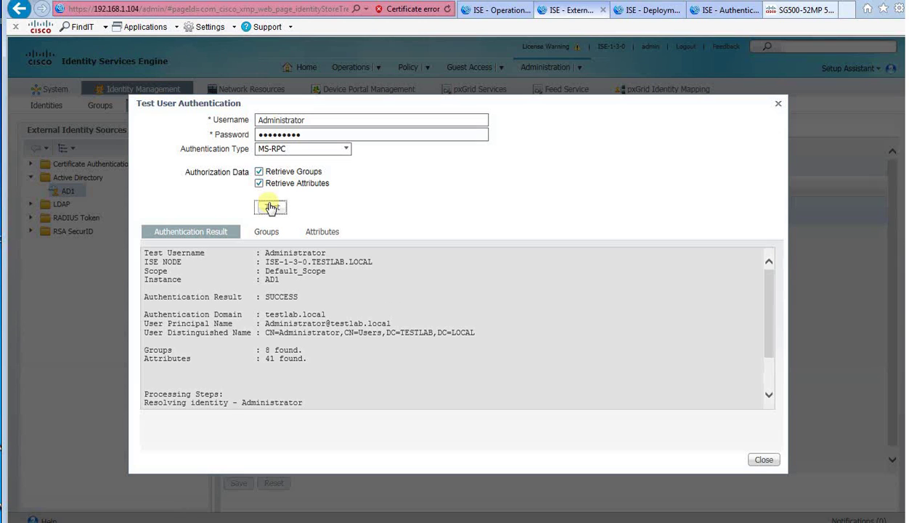
double_click(263, 294)
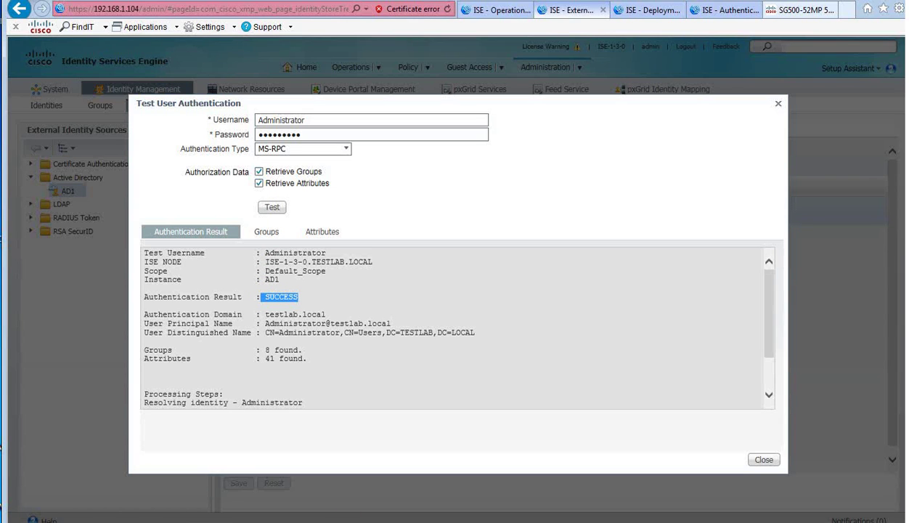
key(alt+Tab)
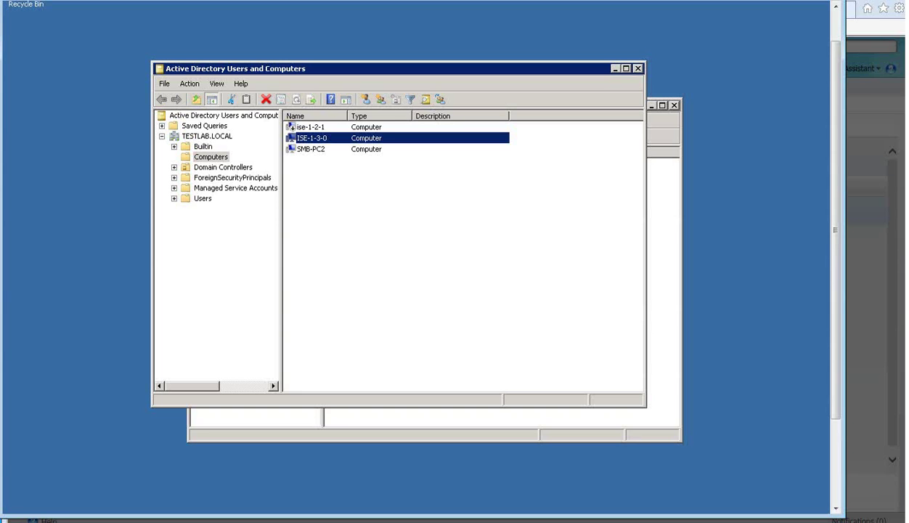
key(alt+Tab)
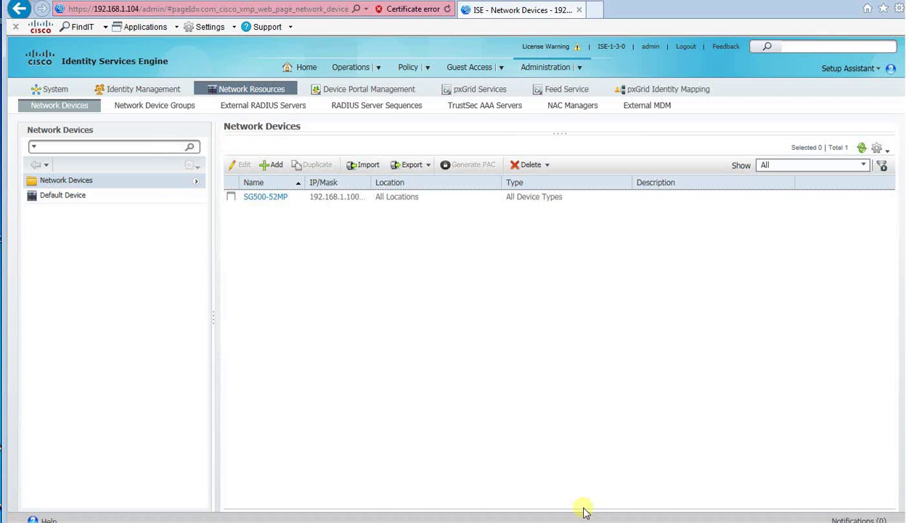
Review SG500-52MP's IP address 192.168.1.100 and its RADIUS authentication settings
click(268, 197)
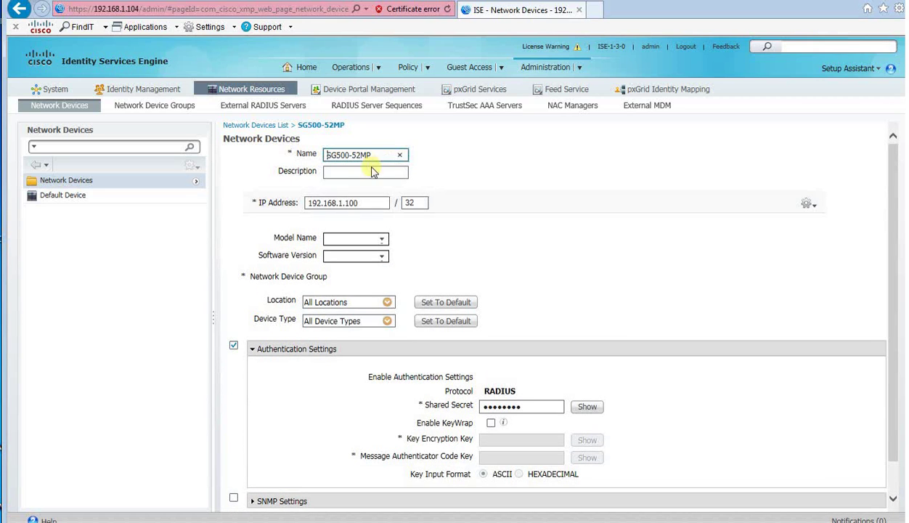
click(379, 204)
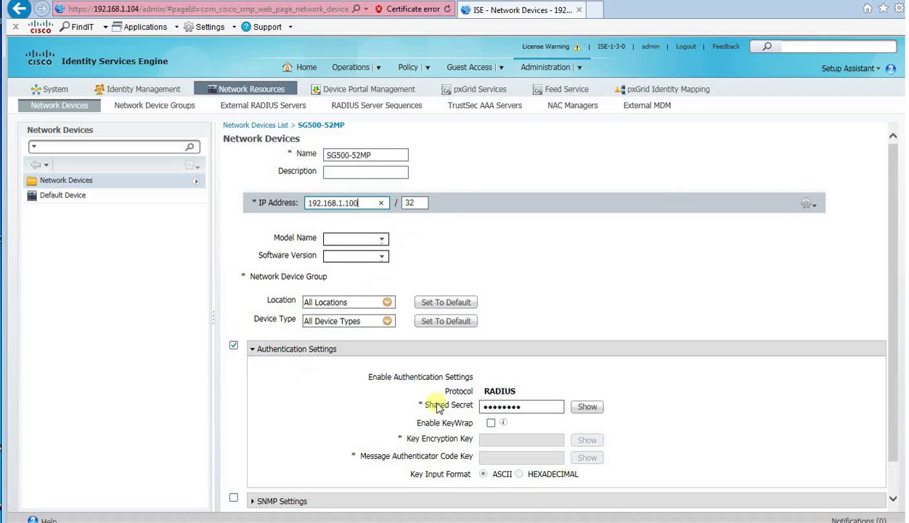
click(468, 404)
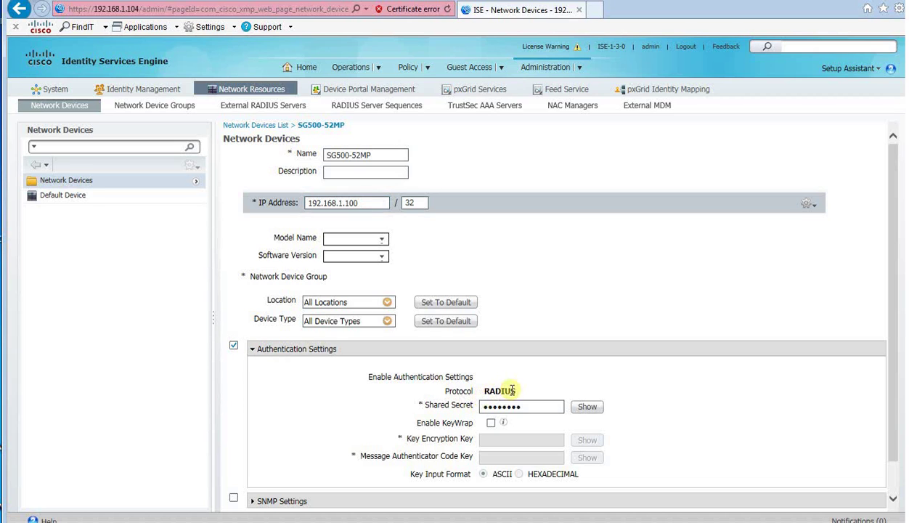
double_click(482, 392)
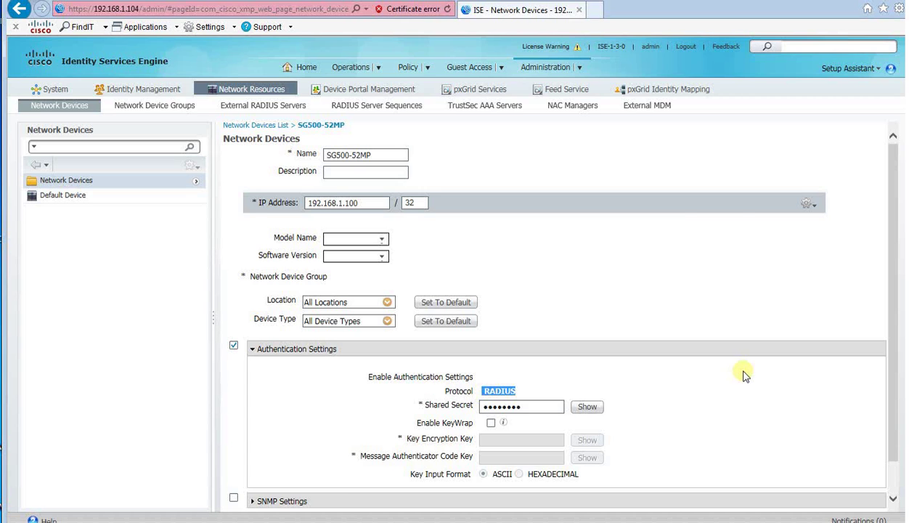
scroll(744, 375, down, 1)
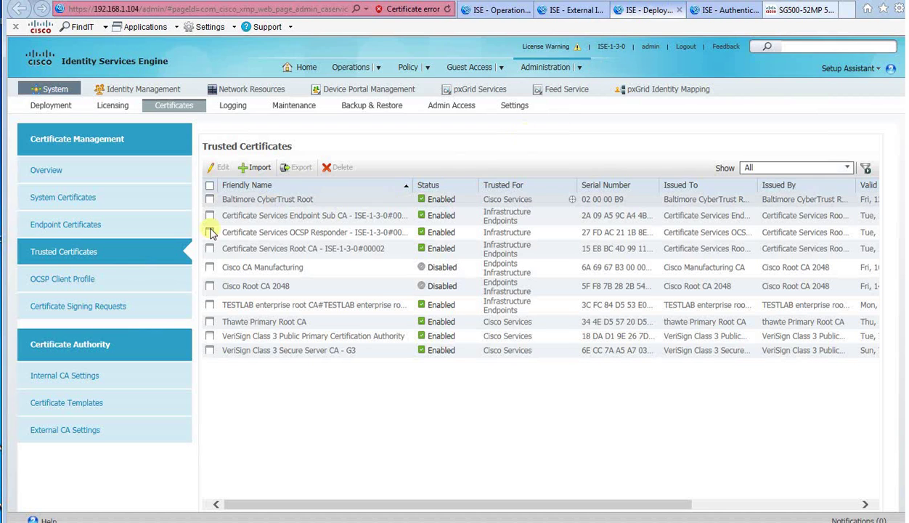
Inspect the ISE node's system certificate issued by TESTLAB enterprise root CA, then switch to the AD server
click(120, 254)
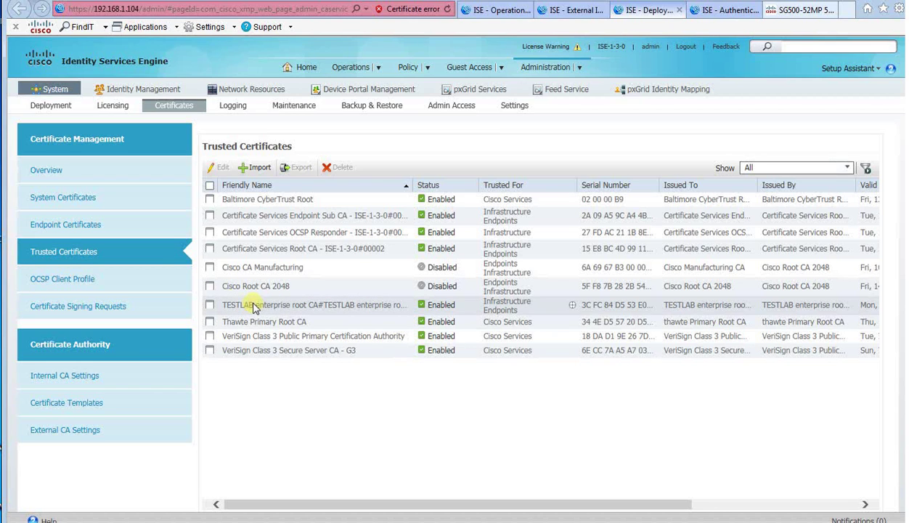
click(127, 204)
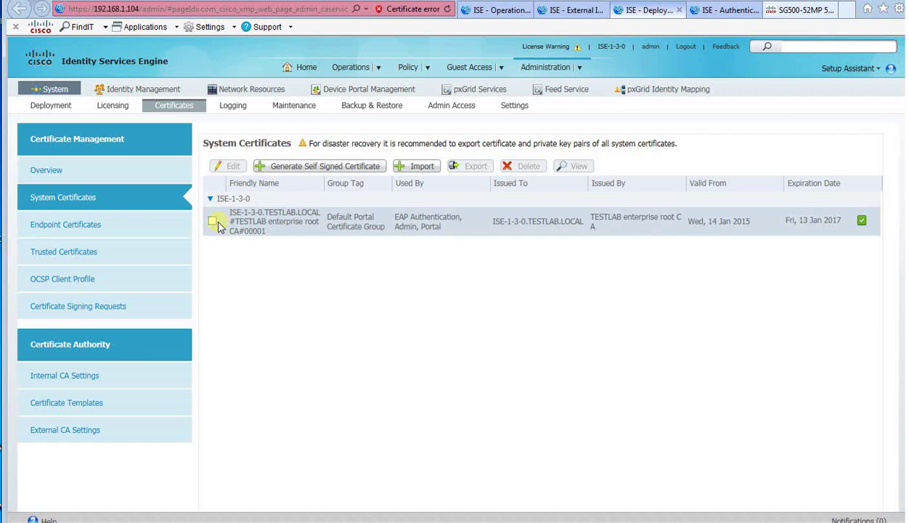
click(213, 223)
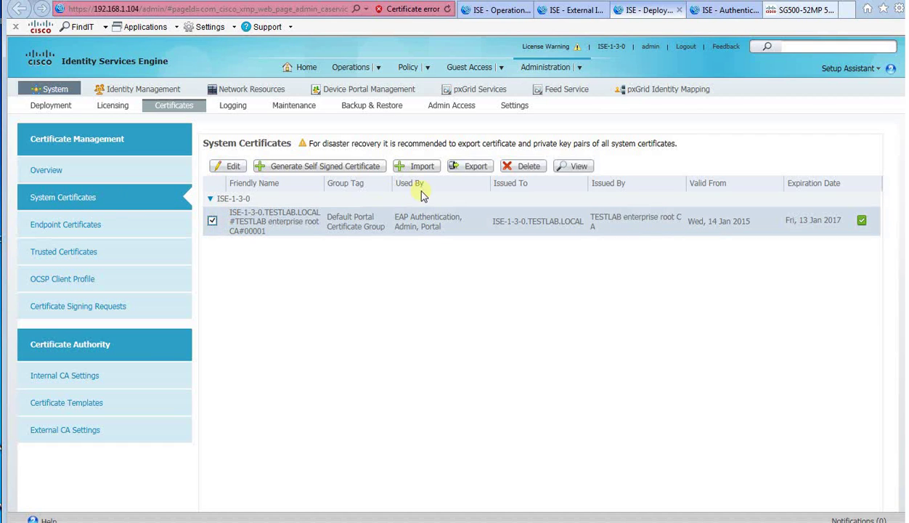
click(581, 167)
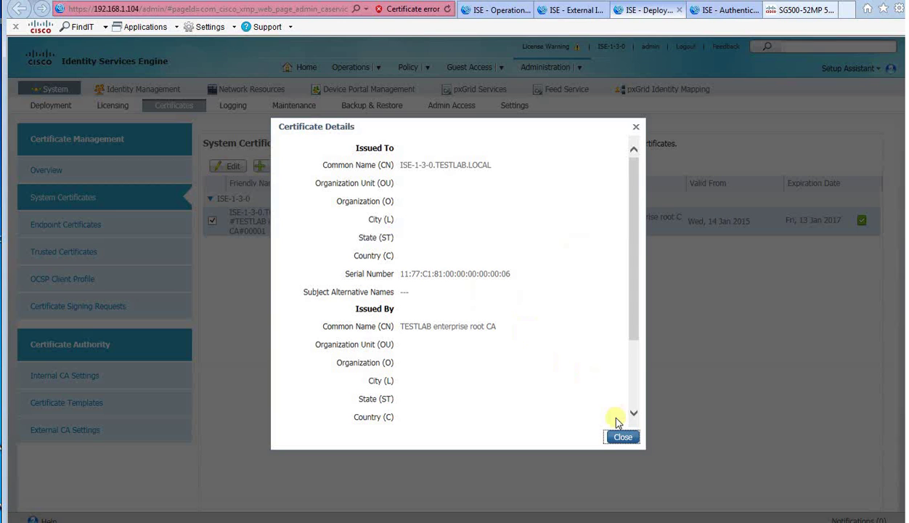
click(622, 437)
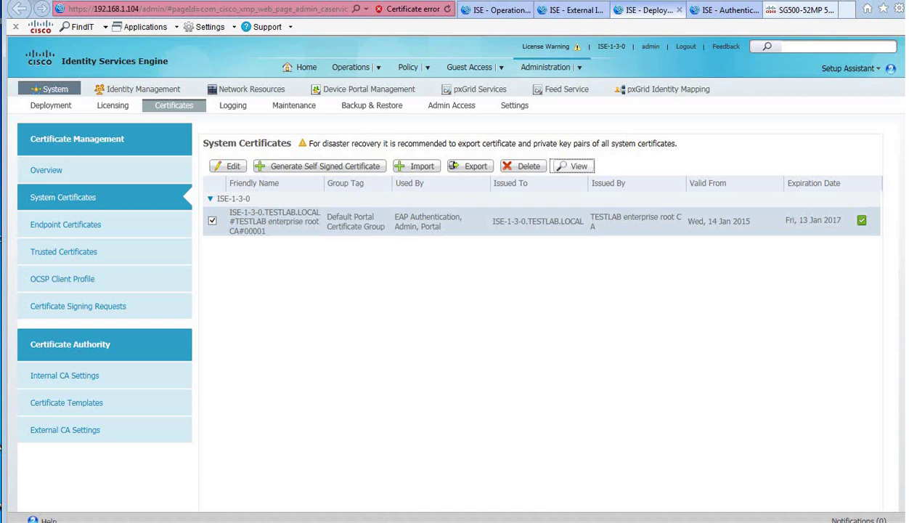
key(alt+Tab)
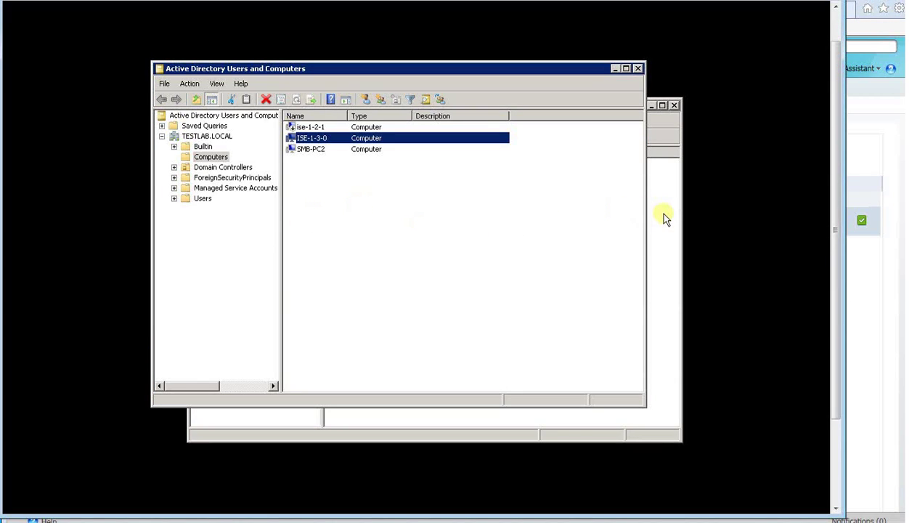
View the TESTLAB enterprise root CA certificate, valid 2015 to 2025, in certsrv, then return to ISE
click(661, 238)
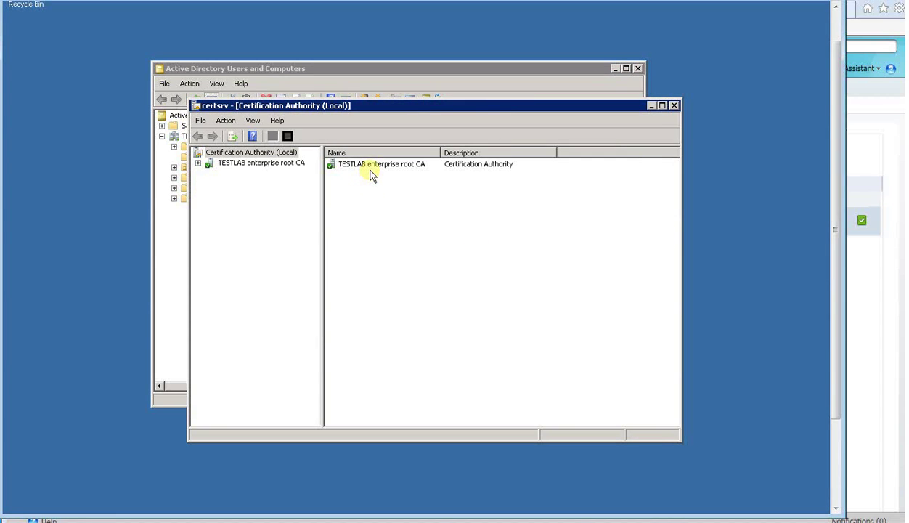
right_click(371, 169)
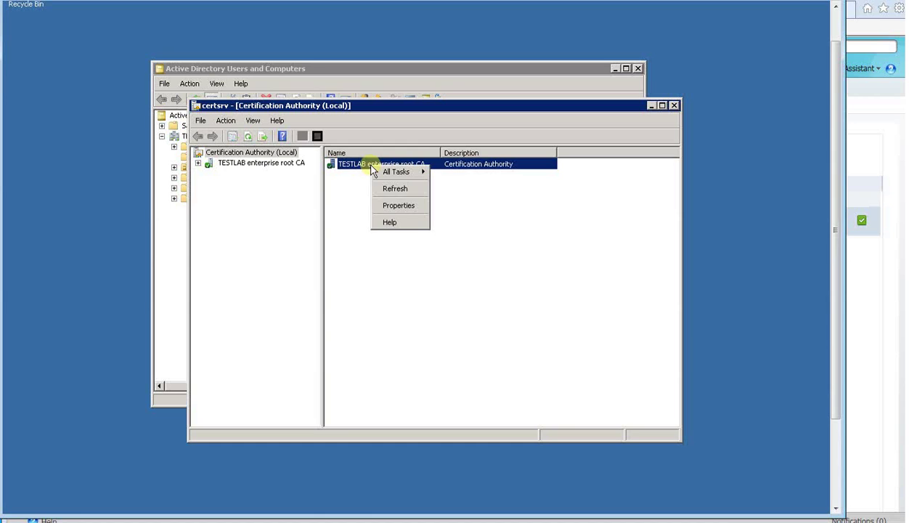
click(392, 206)
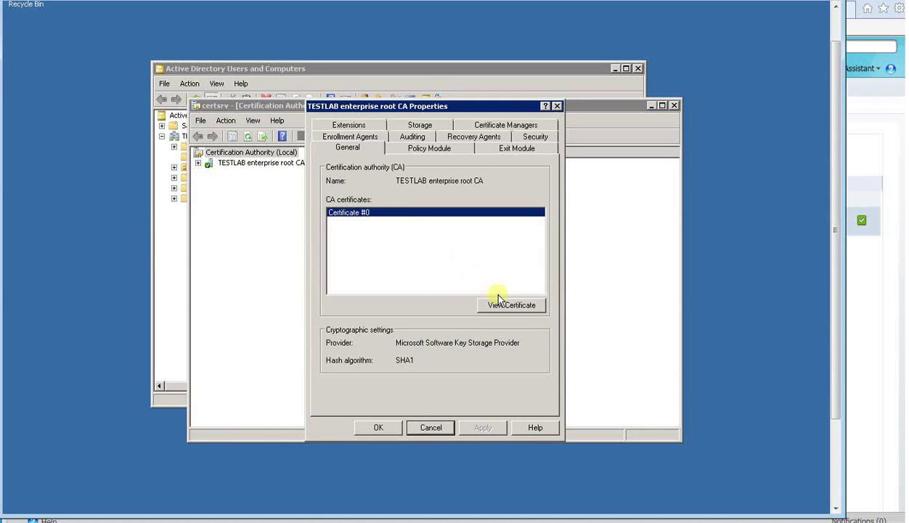
click(501, 303)
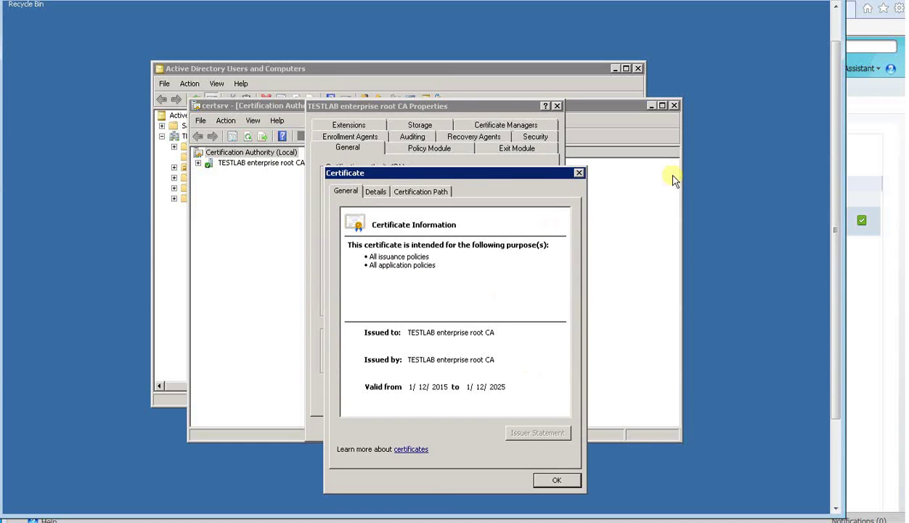
click(710, 13)
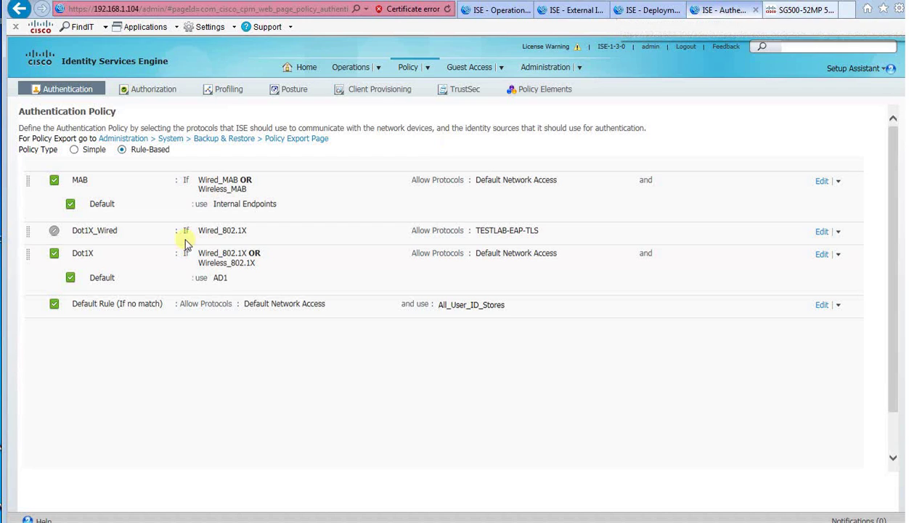
Review the Dot1X authentication rule and the Basic_Authenticated_Access PermitAccess authorization rule
click(106, 266)
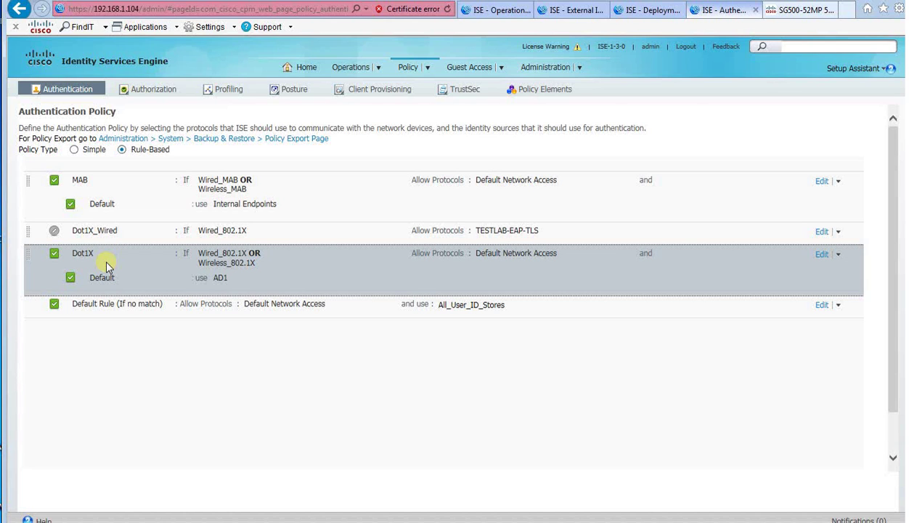
click(153, 89)
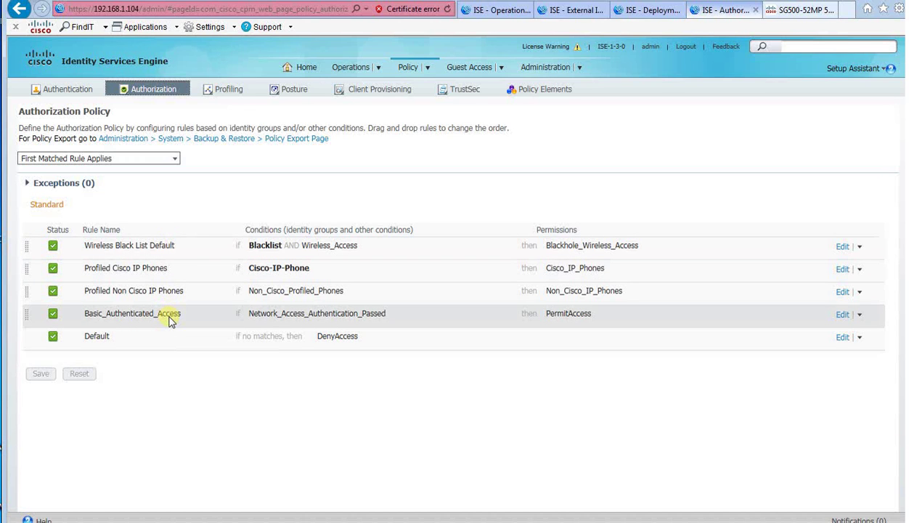
click(170, 320)
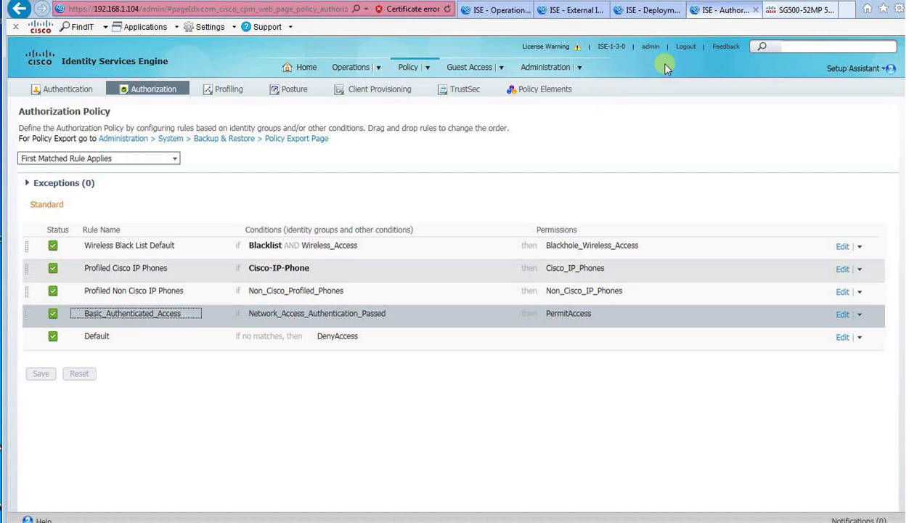
click(818, 9)
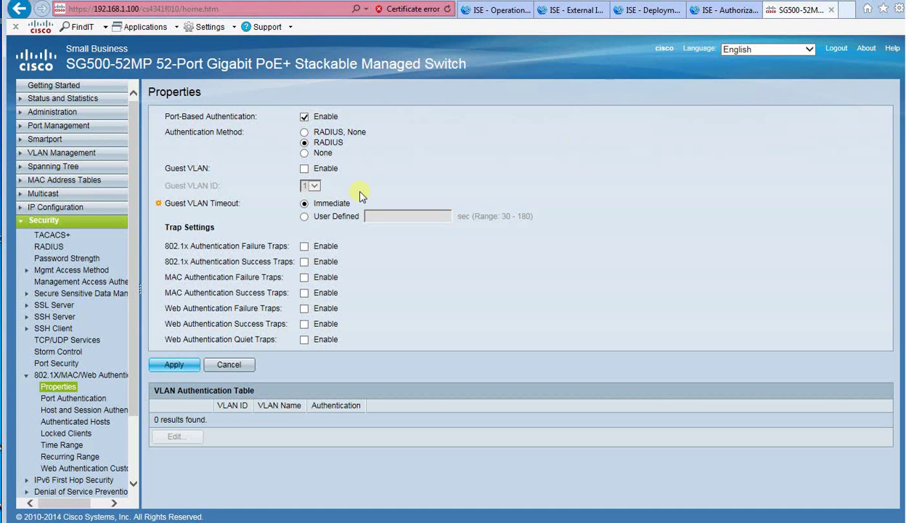
Check the RADIUS key string and highlight server 192.168.1.104 in the RADIUS table
click(61, 247)
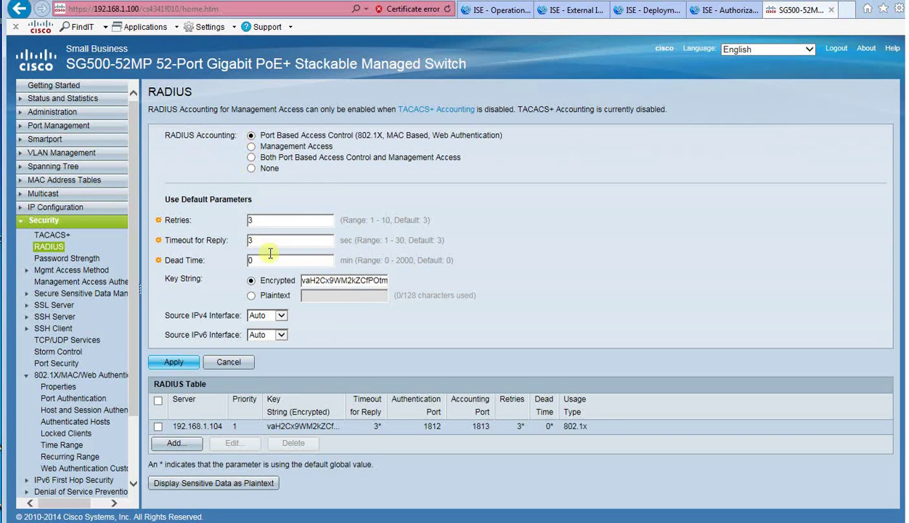
click(341, 284)
drag(186, 425, 225, 432)
click(212, 427)
double_click(195, 426)
drag(216, 426, 259, 443)
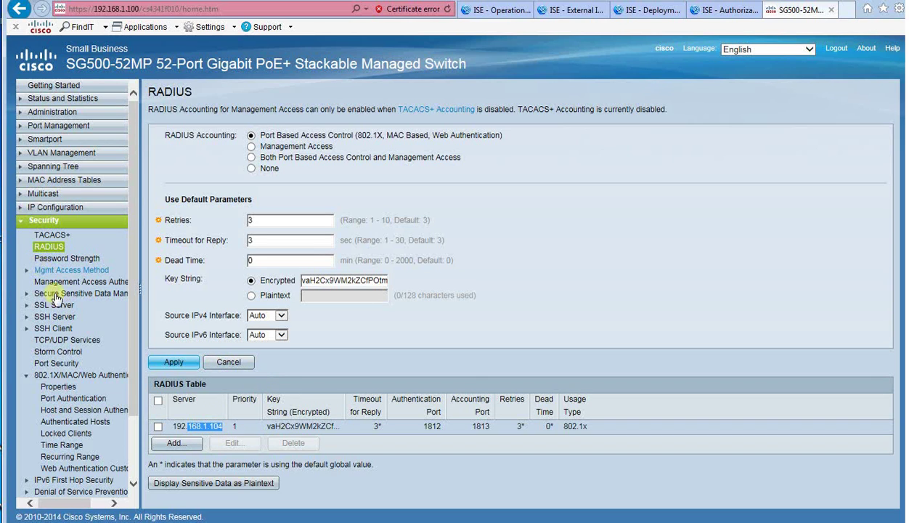
click(70, 389)
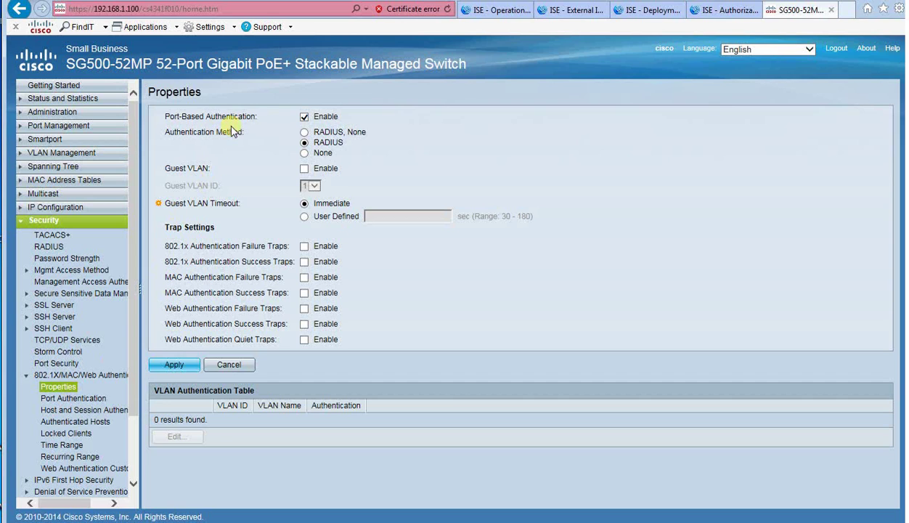
Confirm port-based authentication is enabled, then select port GE3 and edit its authentication settings
click(247, 118)
click(83, 401)
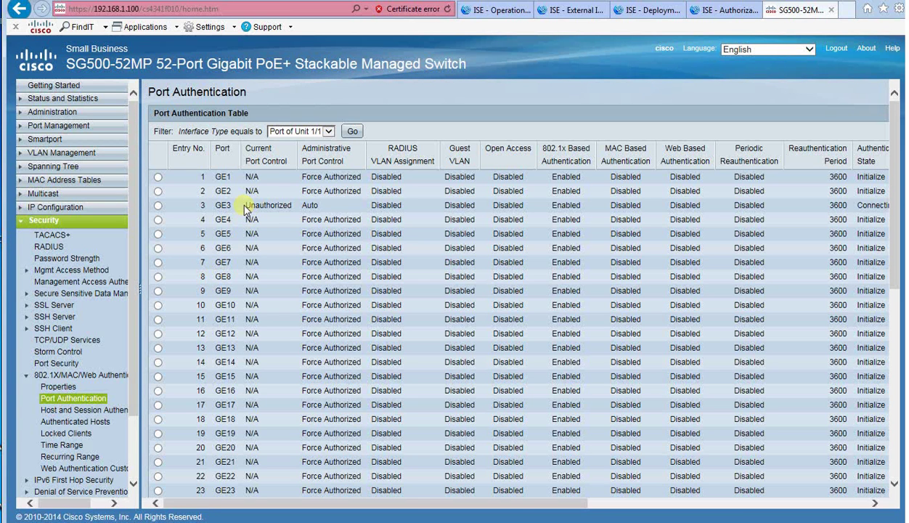
click(157, 206)
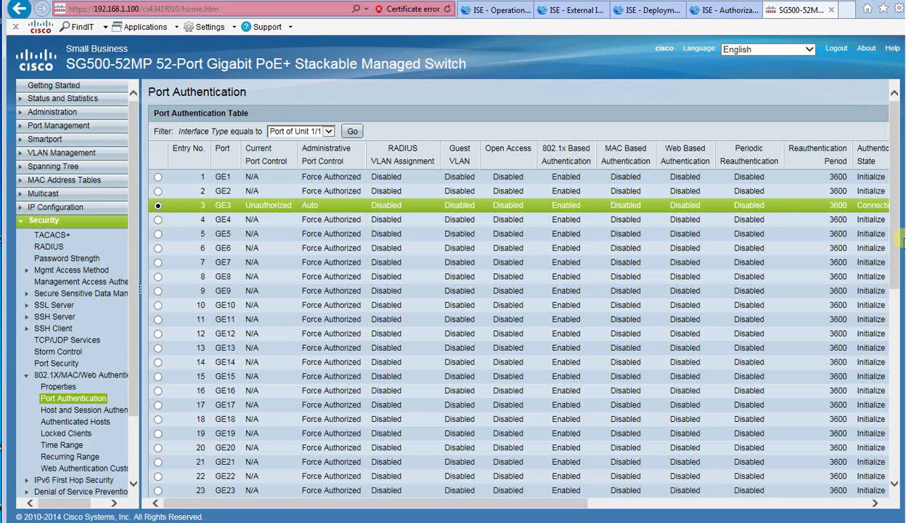
drag(897, 245, 897, 434)
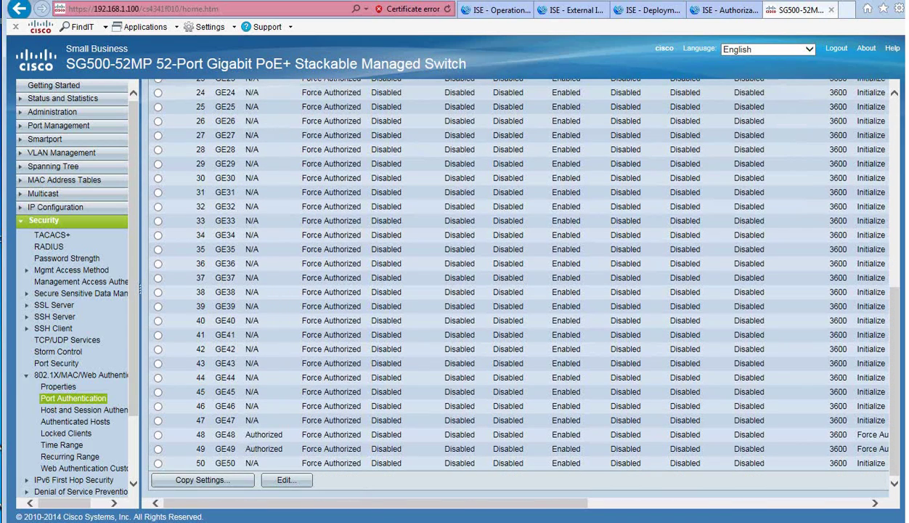
click(283, 479)
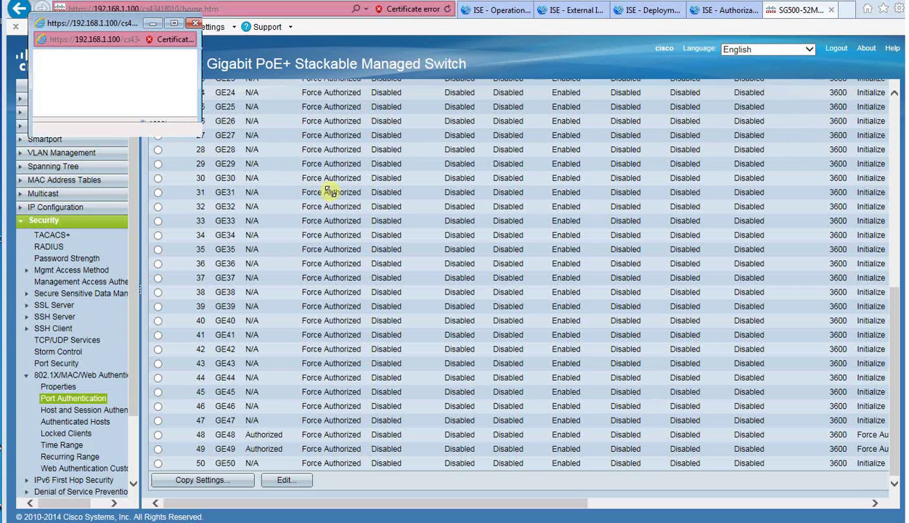
Enlarge the GE3 editor and scroll through its Auto control, 802.1x and default timer settings
drag(329, 191, 329, 191)
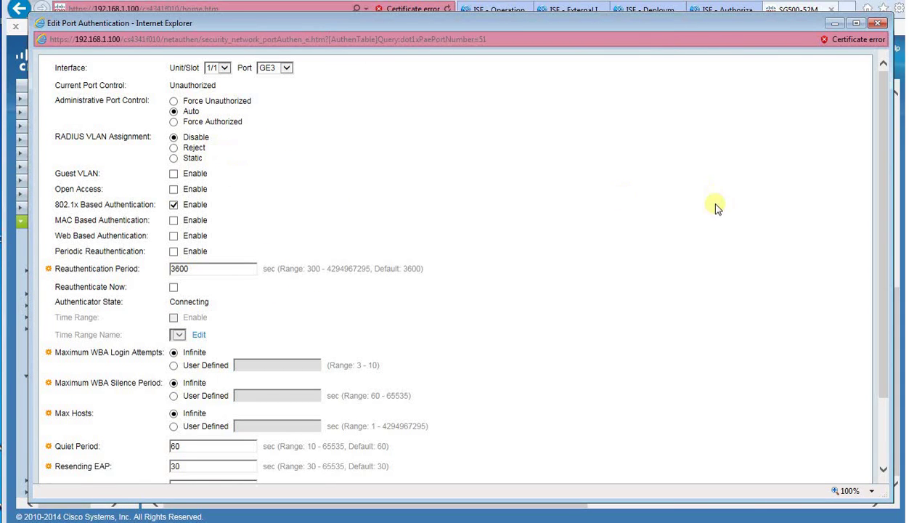
drag(886, 300, 893, 422)
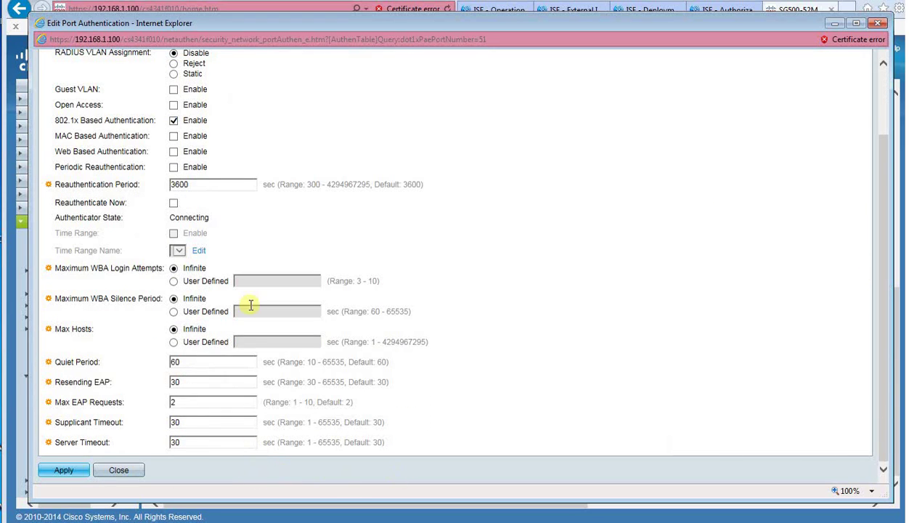
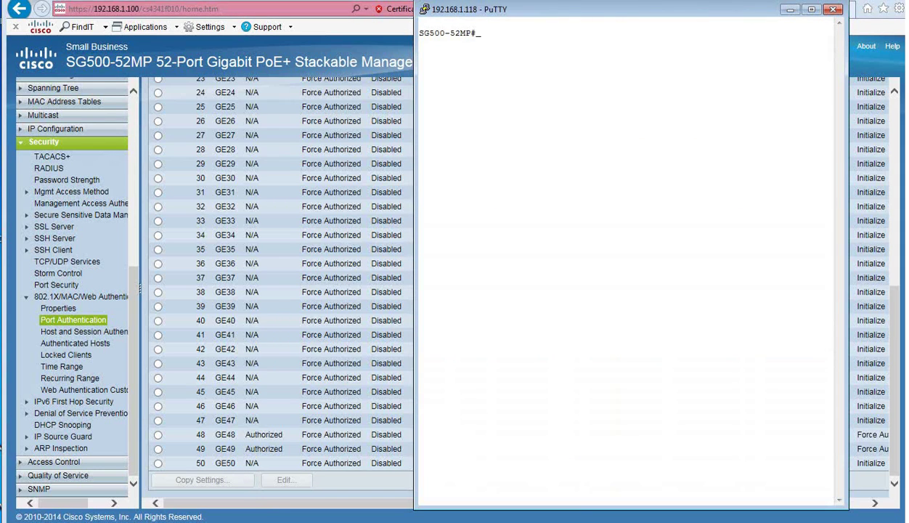
Show the running config and build 'sh dot1x interface gigabitethernet1/1/3' at the switch prompt
key(Return)
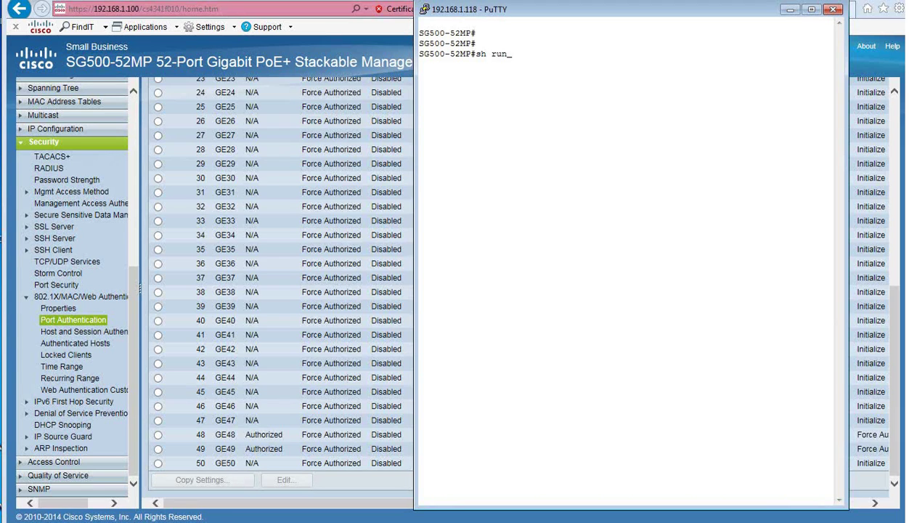
key(Return)
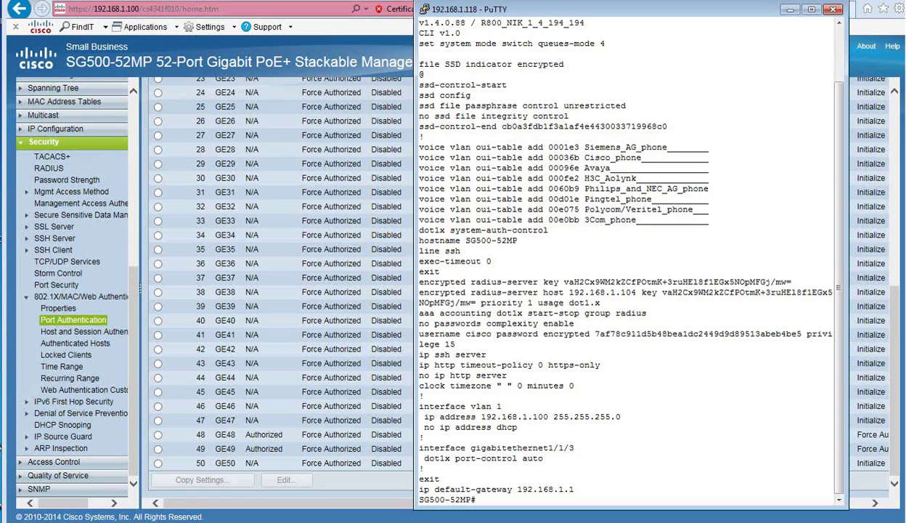
text(sh dot)
text(1x)
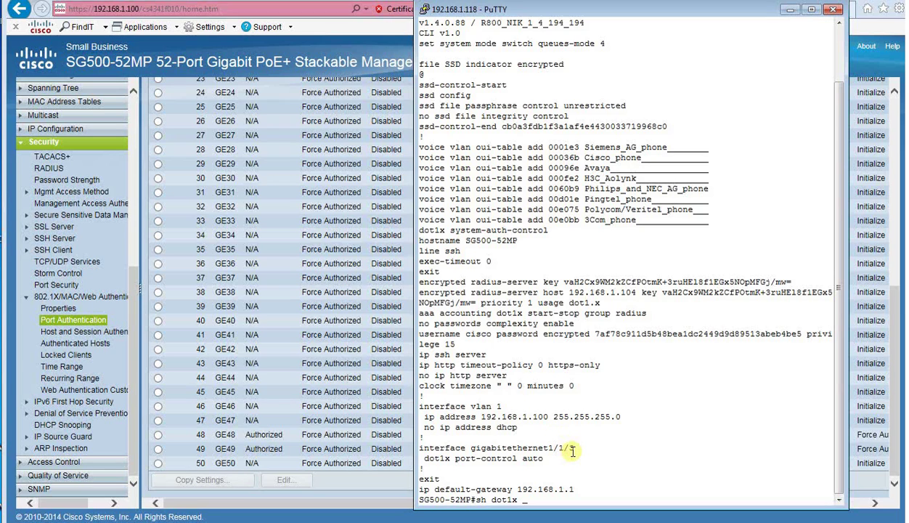
drag(572, 451, 424, 440)
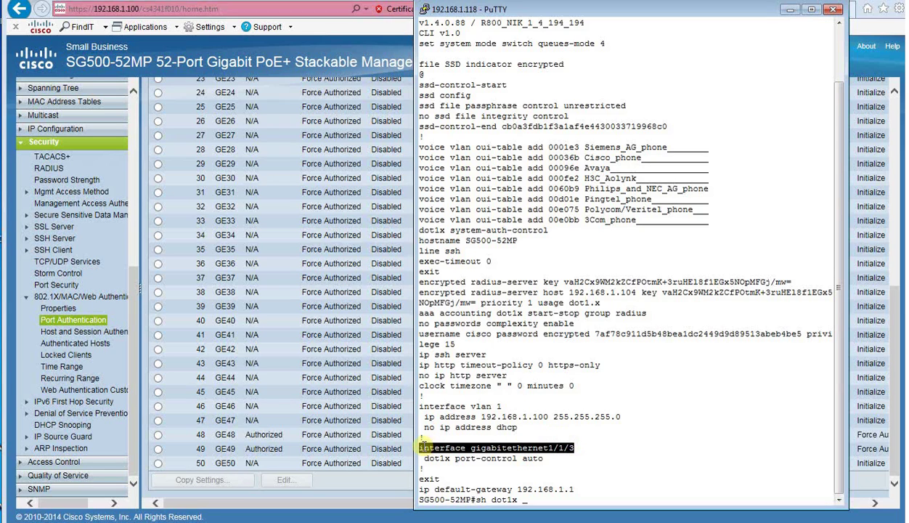
right_click(534, 501)
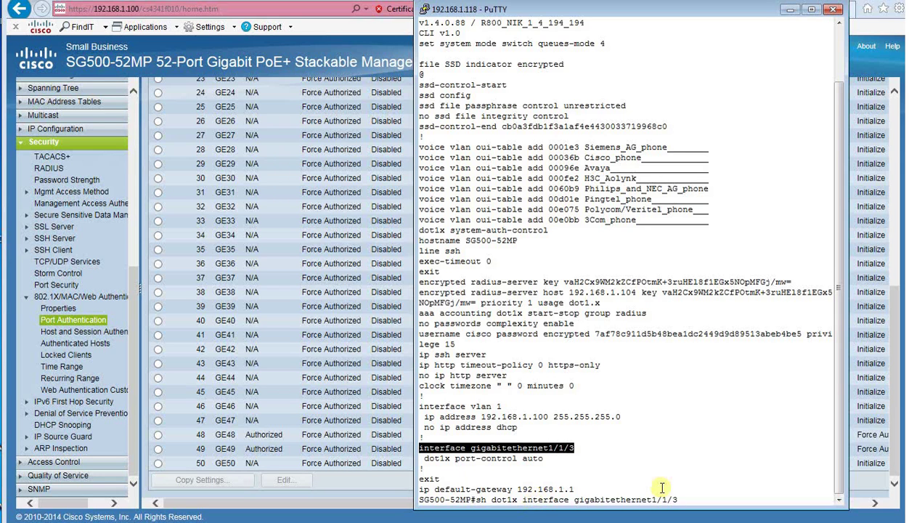
Run the gi1/1/3 dot1x status check and confirm the computer's MAC and username are authorized
key(Return)
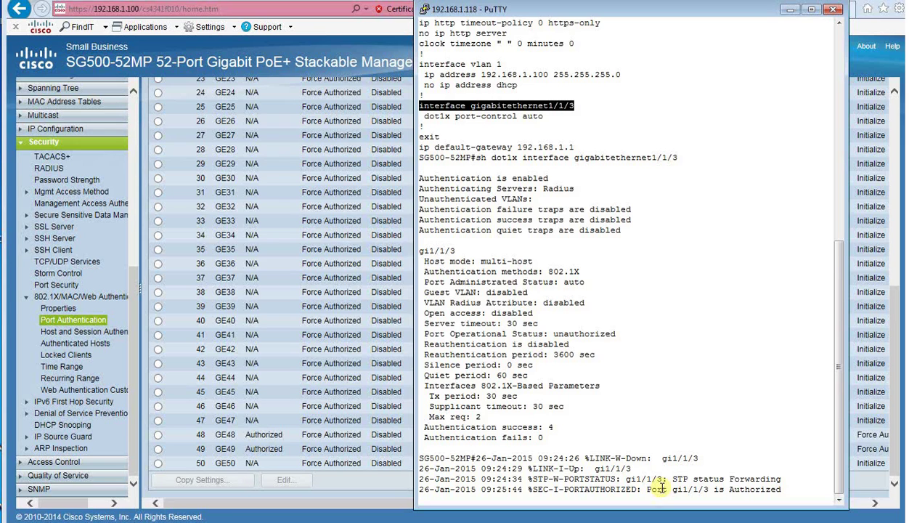
key(Return)
key(Return)
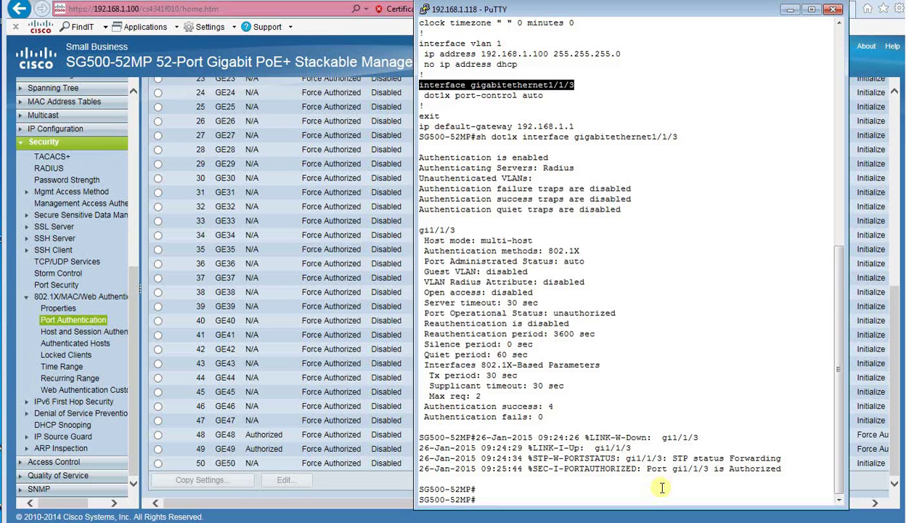
key(Up)
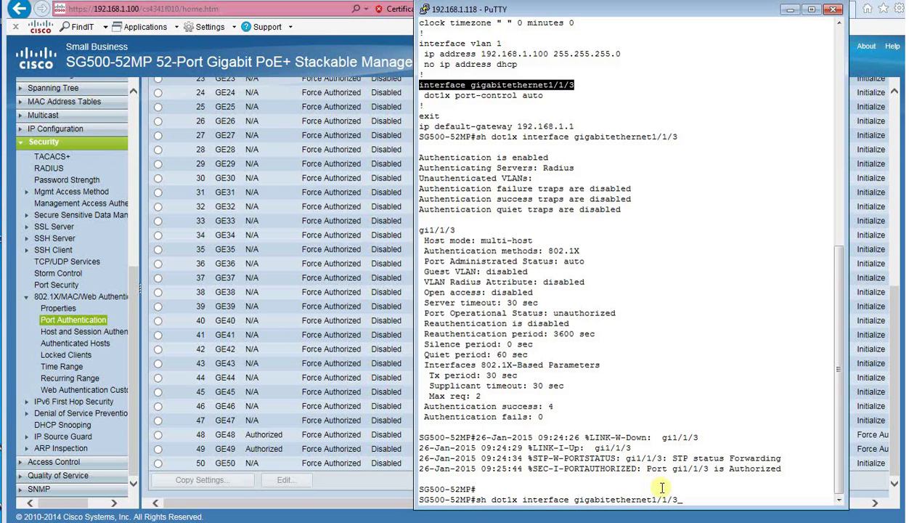
key(Return)
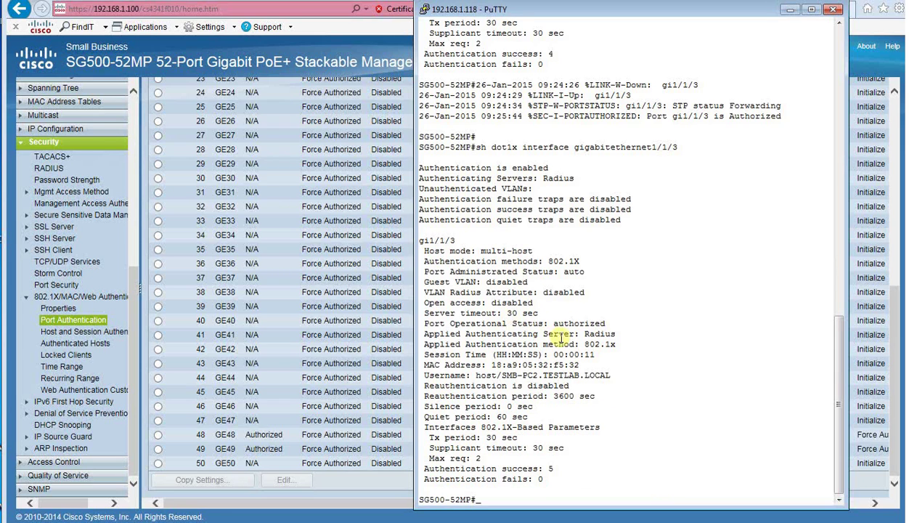
drag(617, 373, 477, 375)
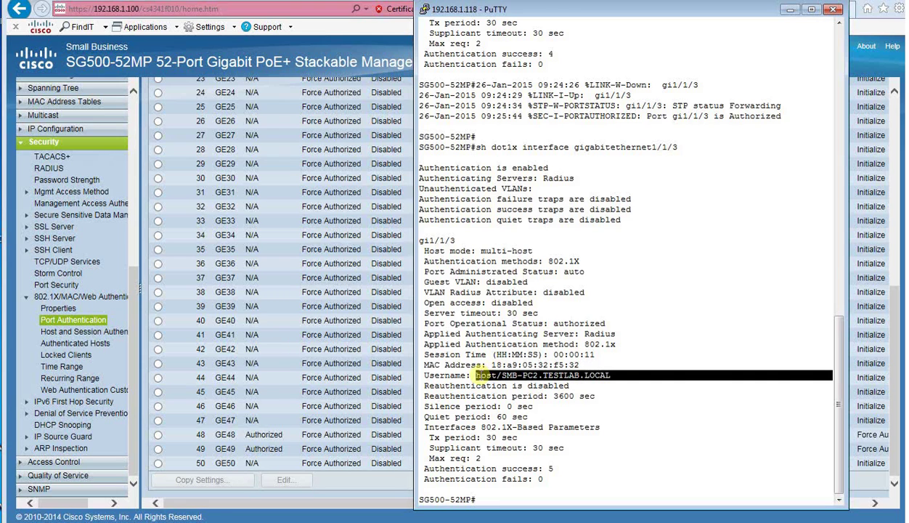
click(688, 445)
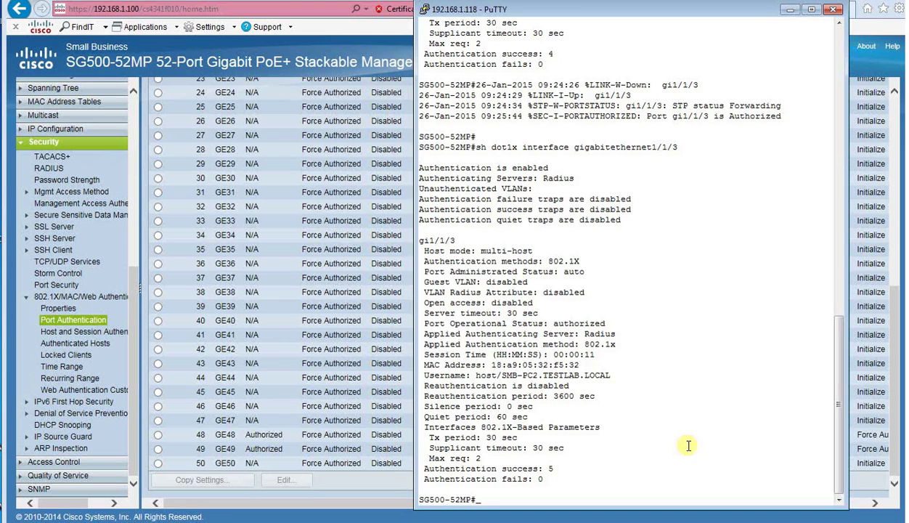
Rerun the gi1/1/3 dot1x check to confirm the domain administrator login is authorized
key(Return)
key(Return)
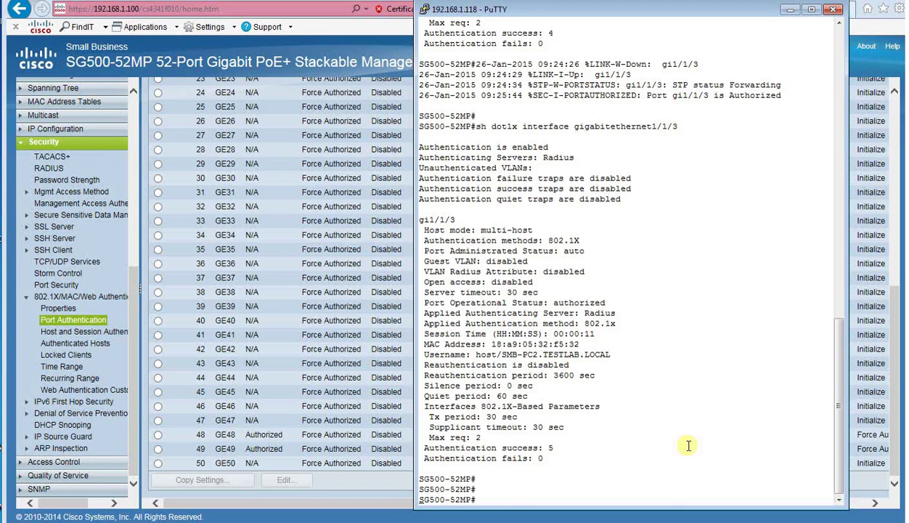
key(Up)
key(Return)
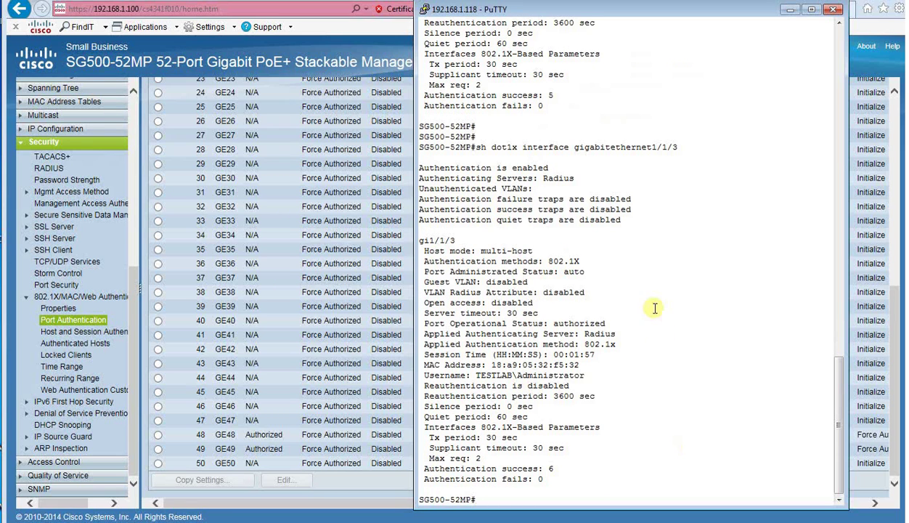
drag(587, 375, 420, 369)
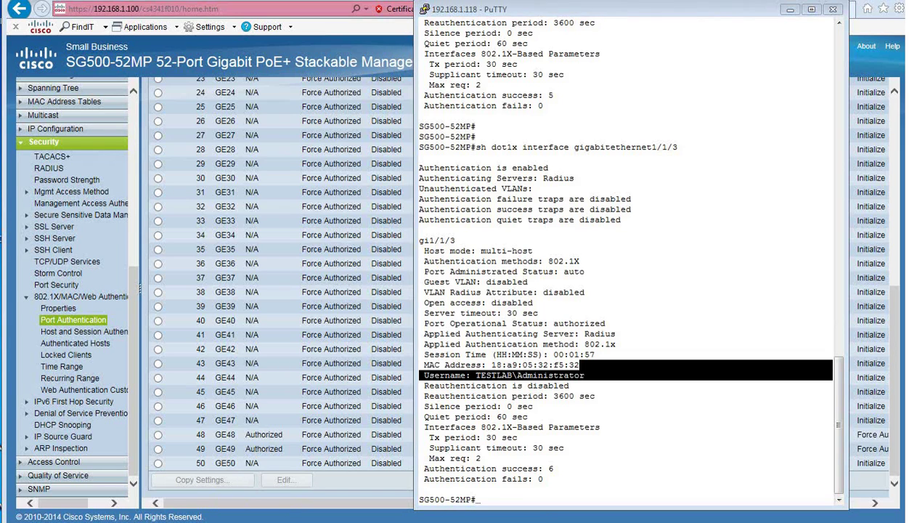
right_click(283, 520)
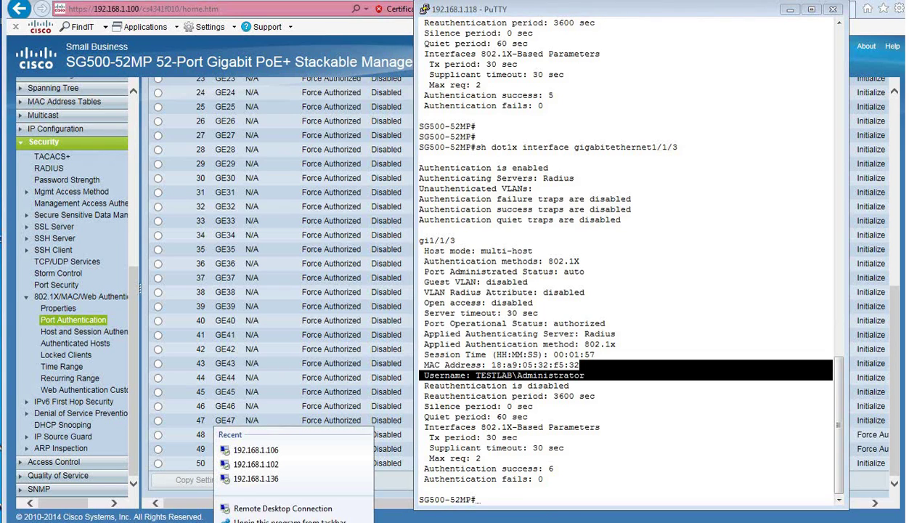
Connect via Remote Desktop to recent host 192.168.1.106 and sign in with the account password
click(265, 452)
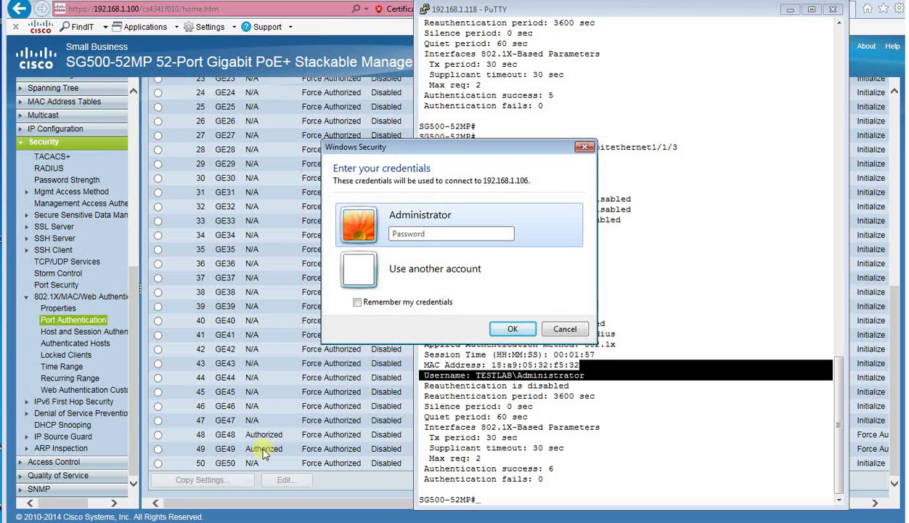
text(P)
key(Return)
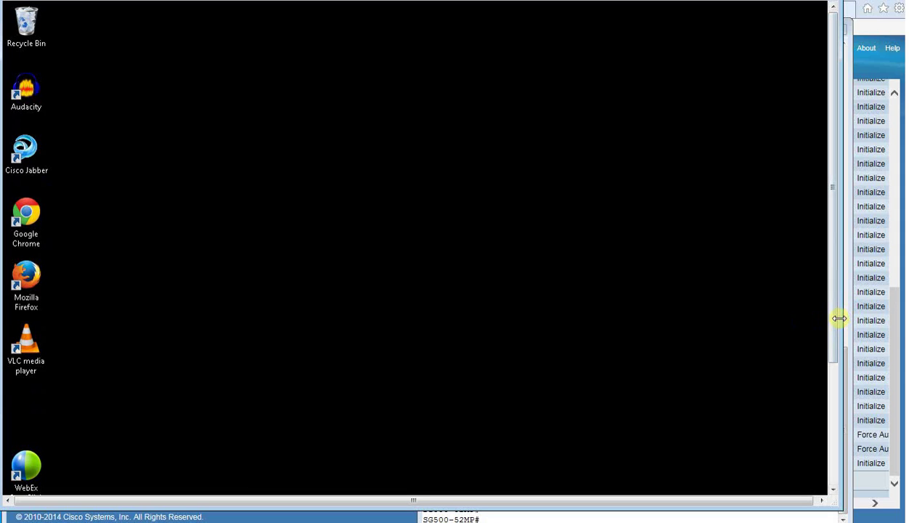
Open Network and Sharing Center from the remote desktop's network tray icon
drag(834, 325, 842, 485)
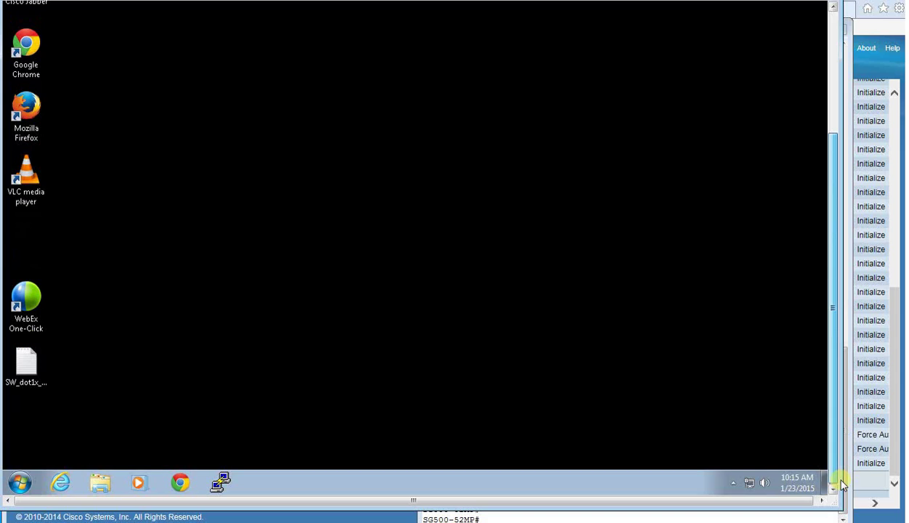
right_click(748, 483)
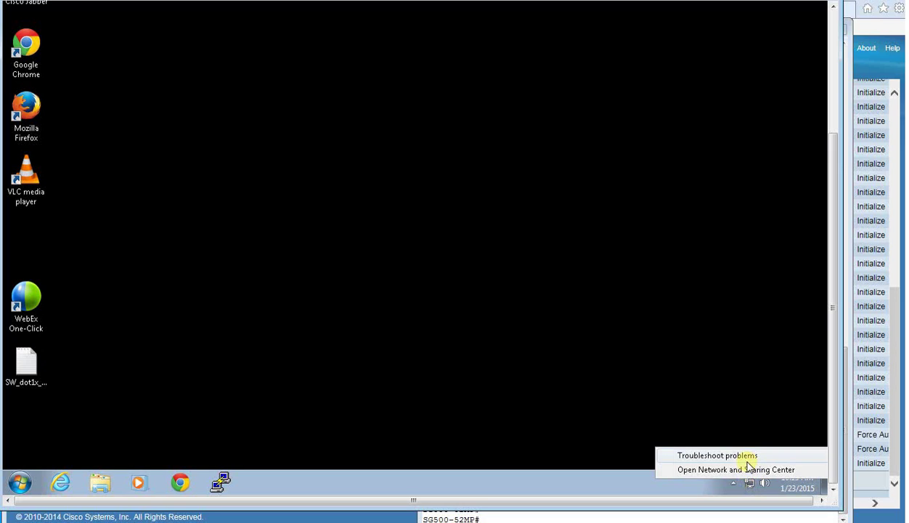
click(748, 469)
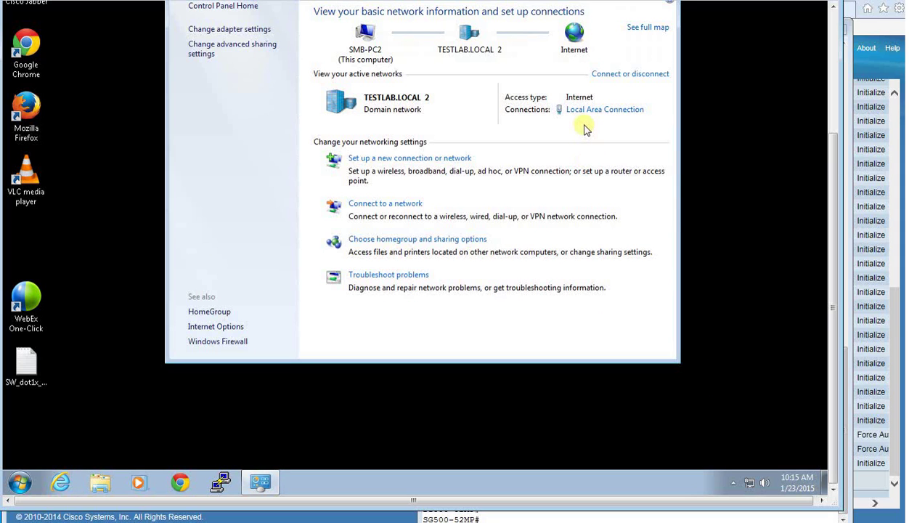
Inspect Local Area Connection's 802.1X Authentication tab, additional settings, PEAP settings and EAP-MSCHAP v2 options
click(588, 113)
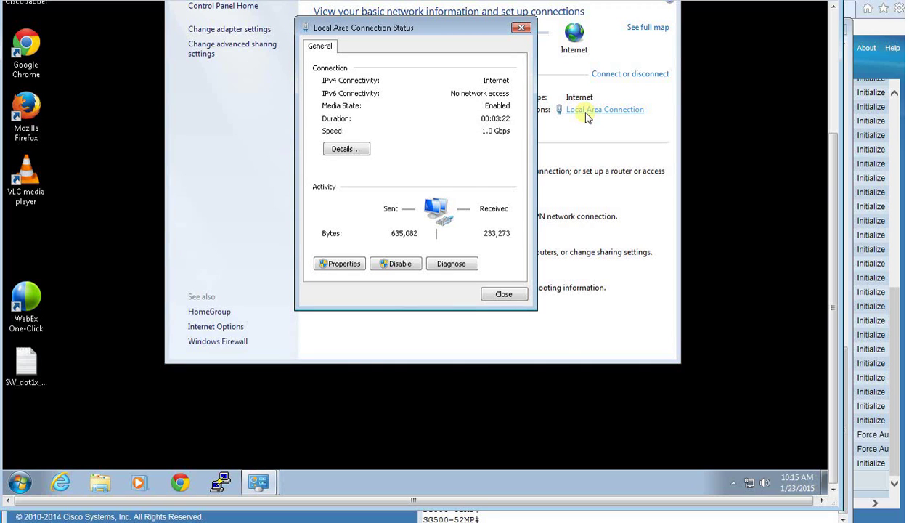
click(345, 266)
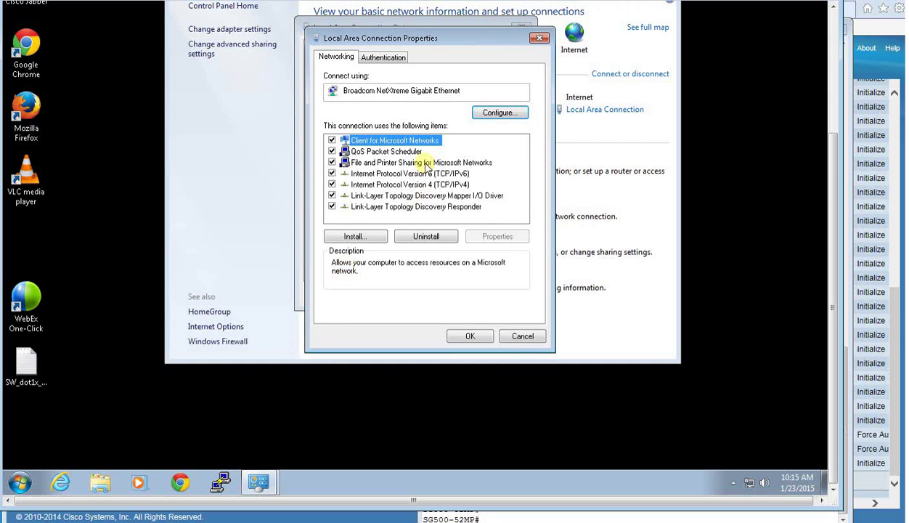
click(390, 58)
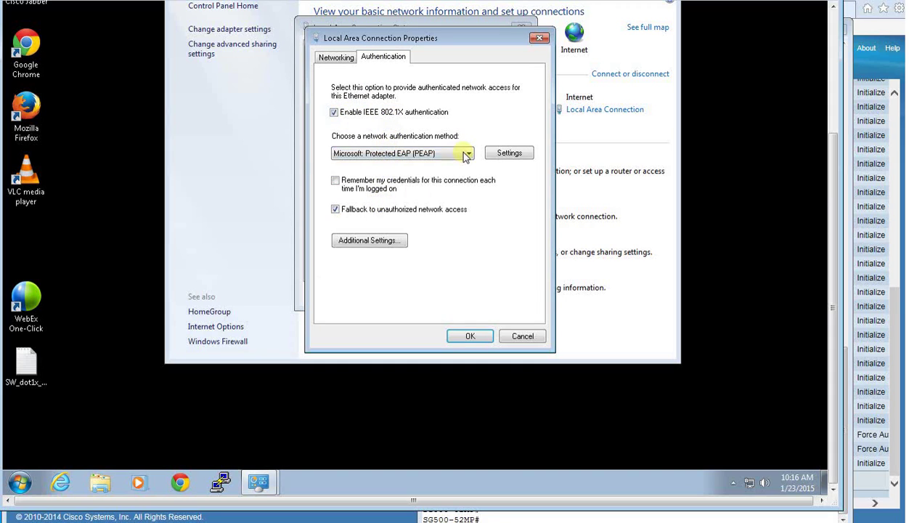
click(369, 241)
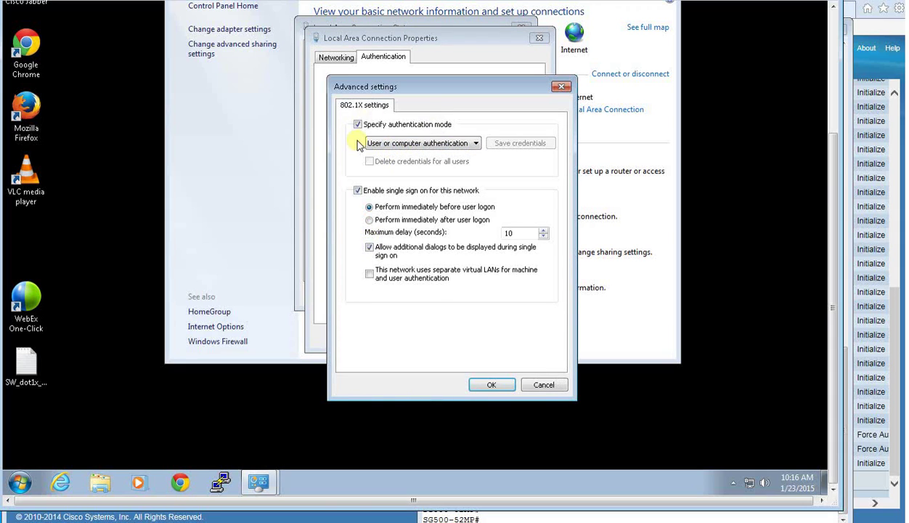
click(543, 384)
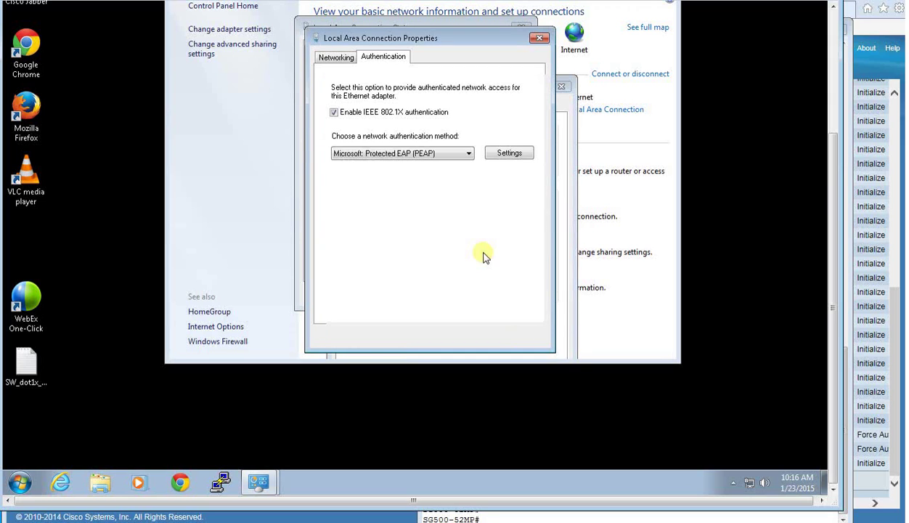
click(494, 151)
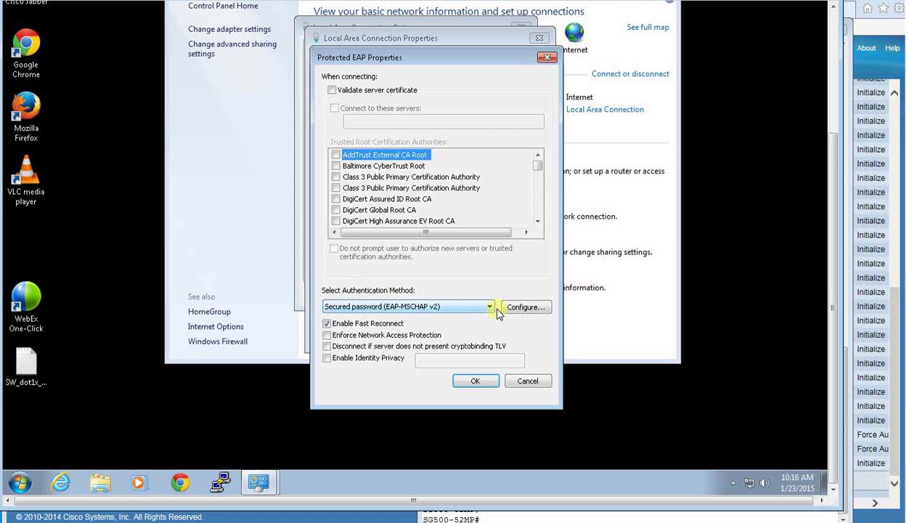
click(524, 310)
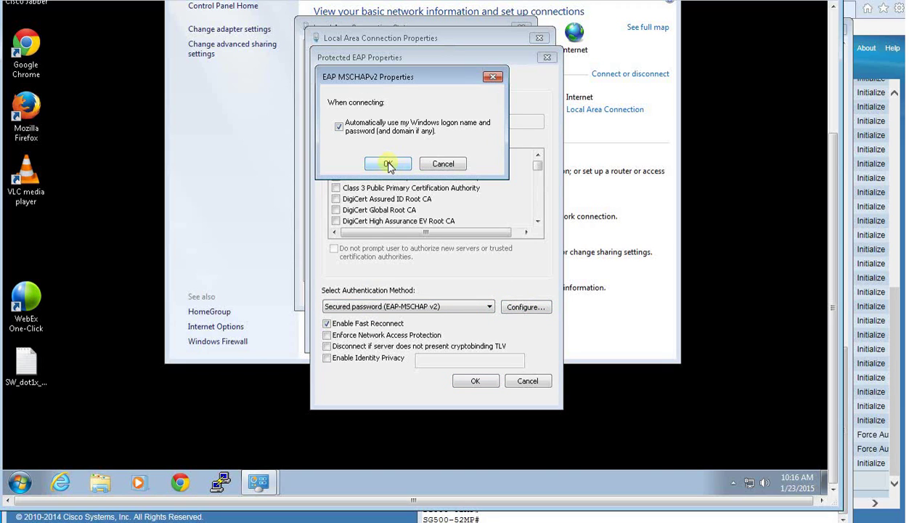
Launch certmgr.msc from the Start menu search box
click(22, 481)
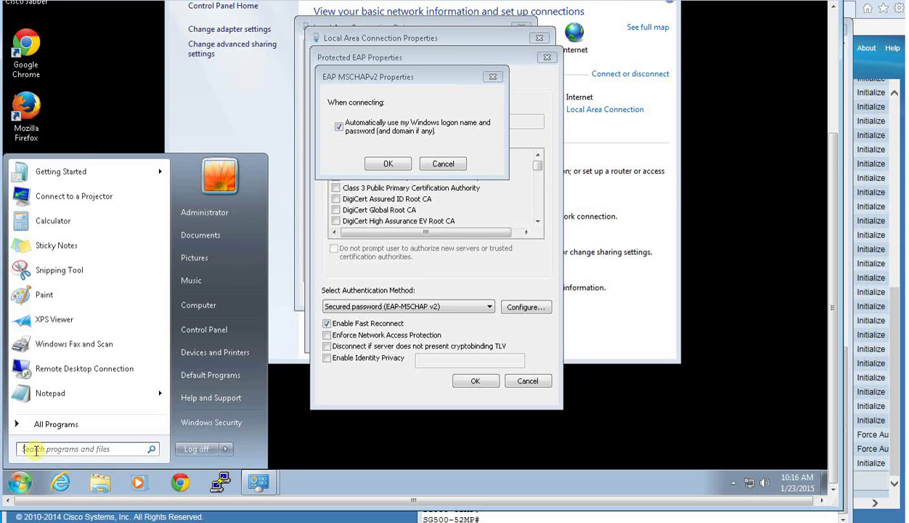
text(certific)
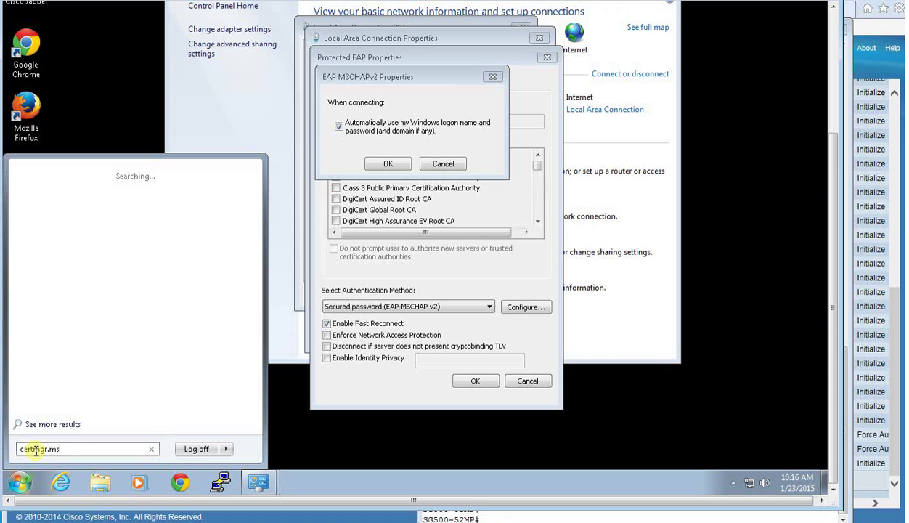
text(msc)
key(Return)
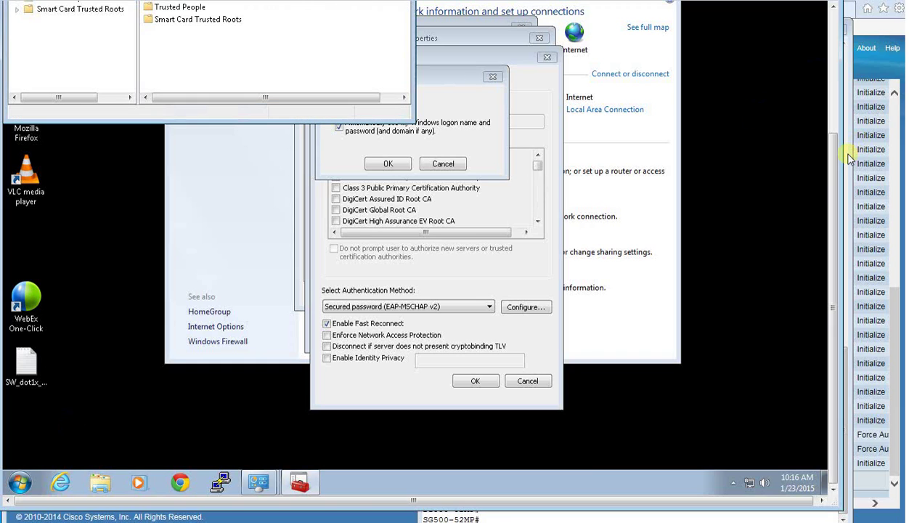
Open the Trusted Root Certification Authorities certificates and select the TESTLAB enterprise root CA
drag(835, 174, 805, 22)
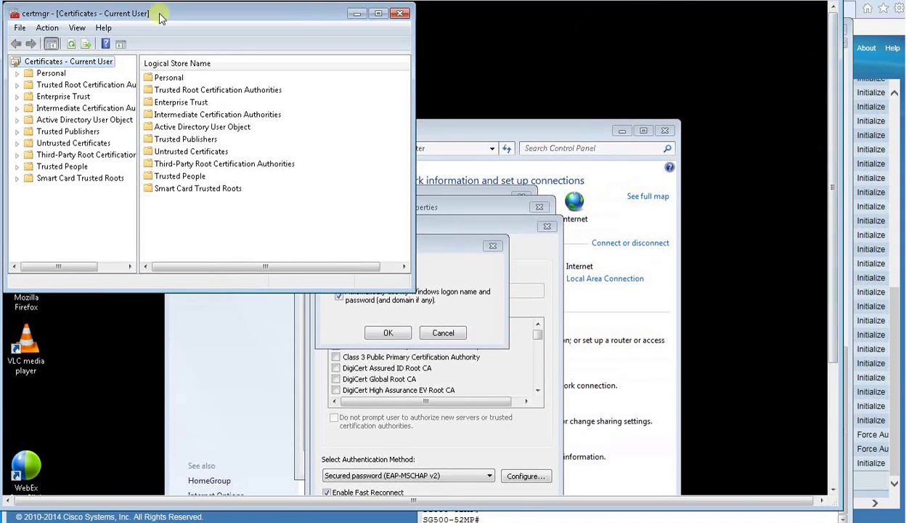
click(64, 85)
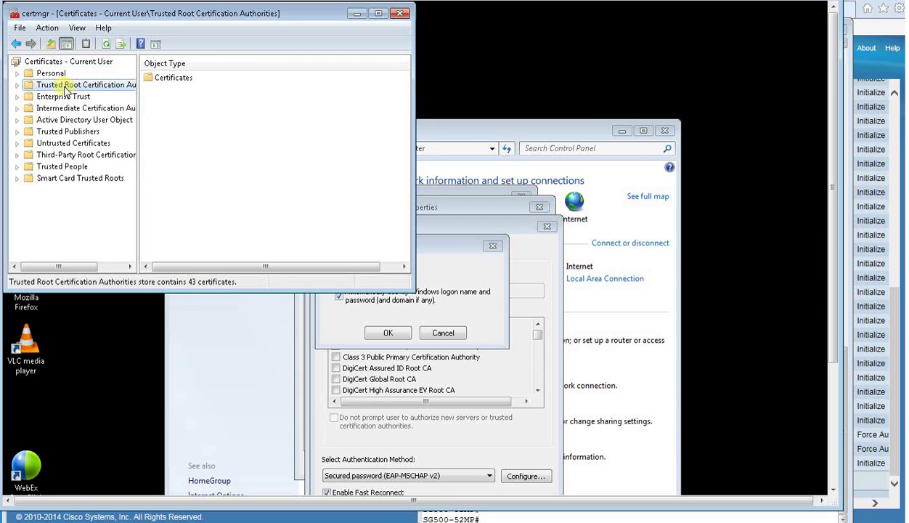
click(168, 78)
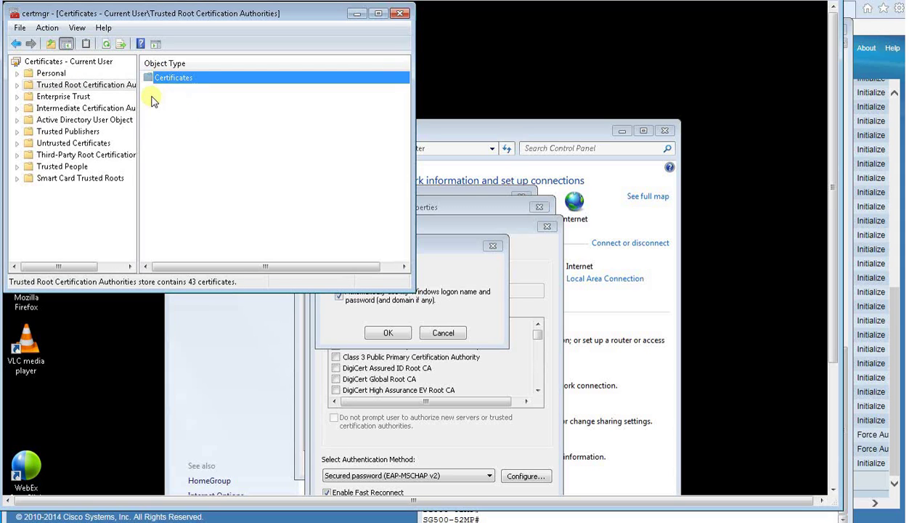
double_click(202, 78)
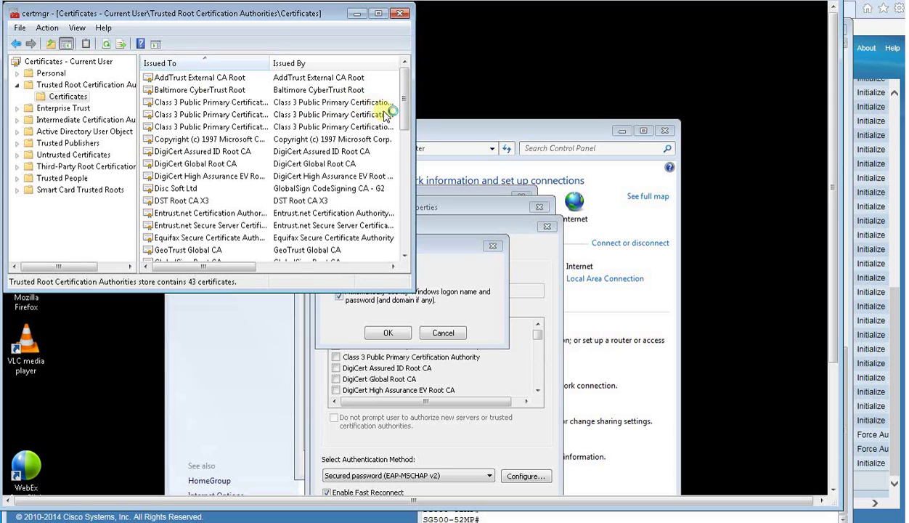
scroll(405, 159, down, 1)
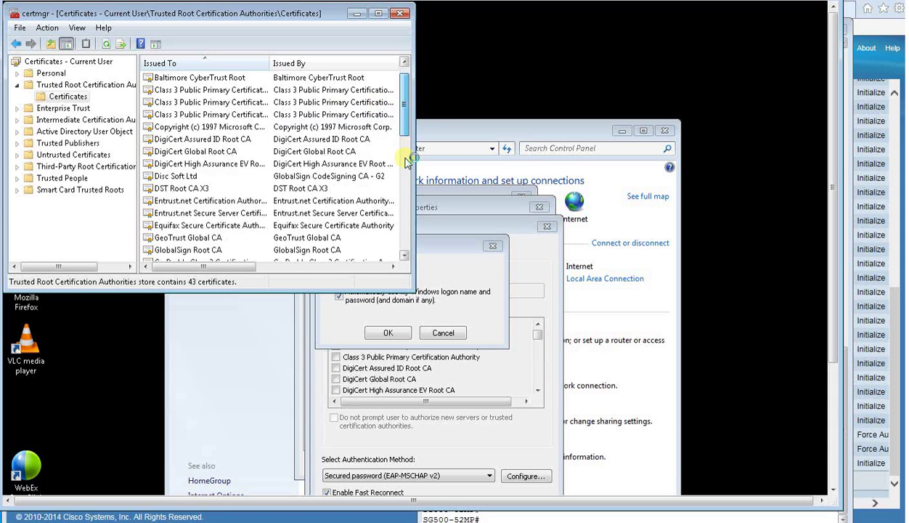
scroll(405, 159, down, 8)
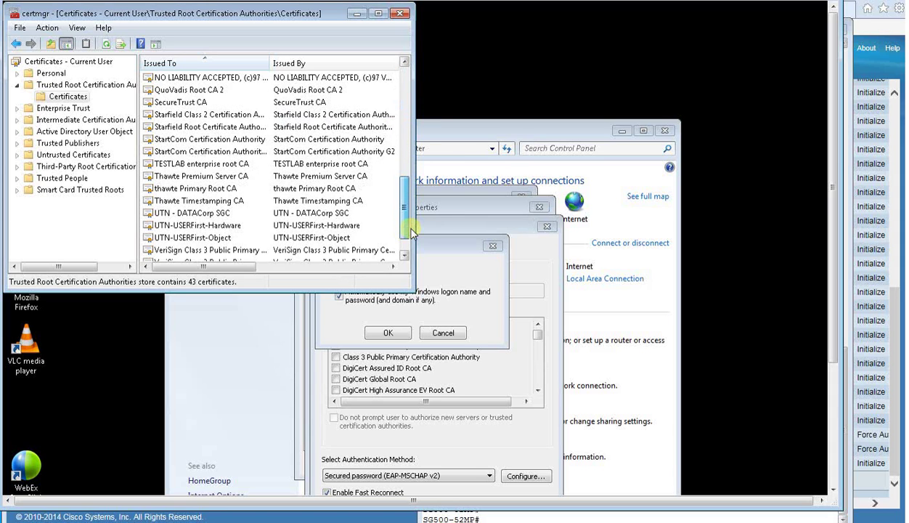
scroll(411, 231, down, 1)
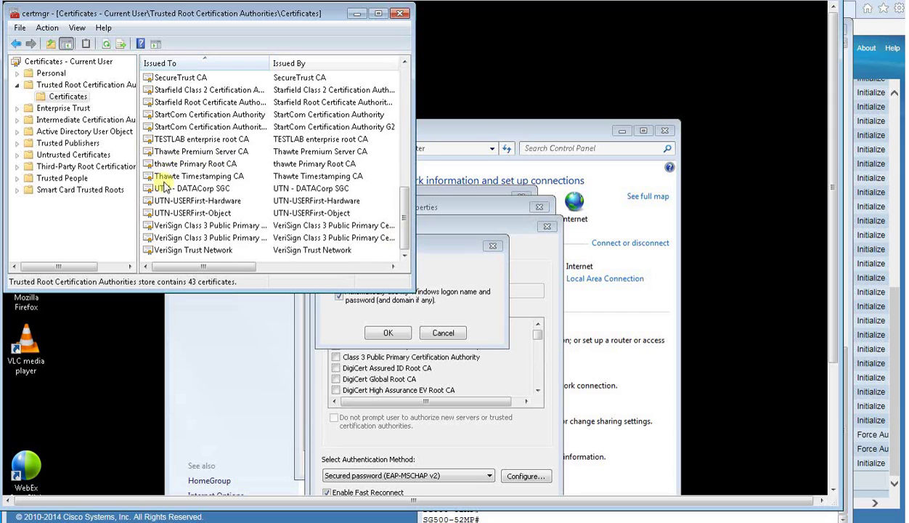
click(172, 138)
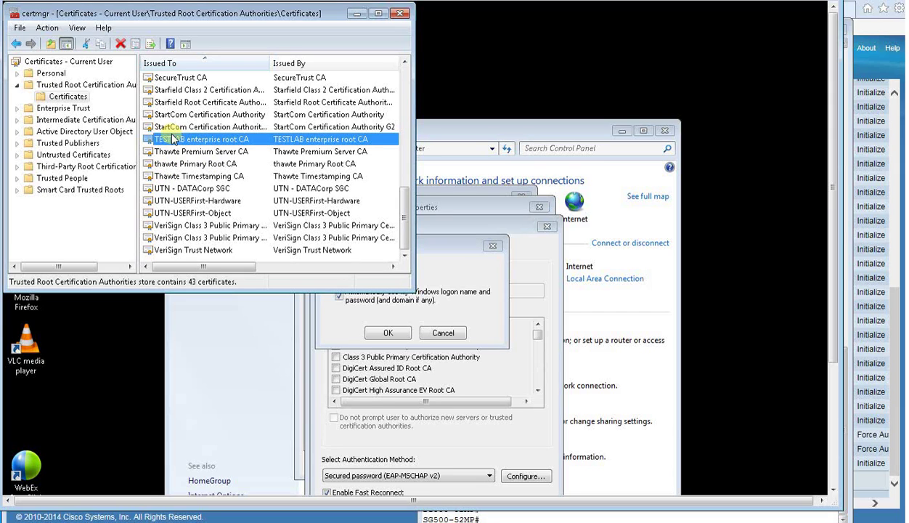
Check the TESTLAB enterprise root CA's properties without changes, then open its certificate details
right_click(172, 138)
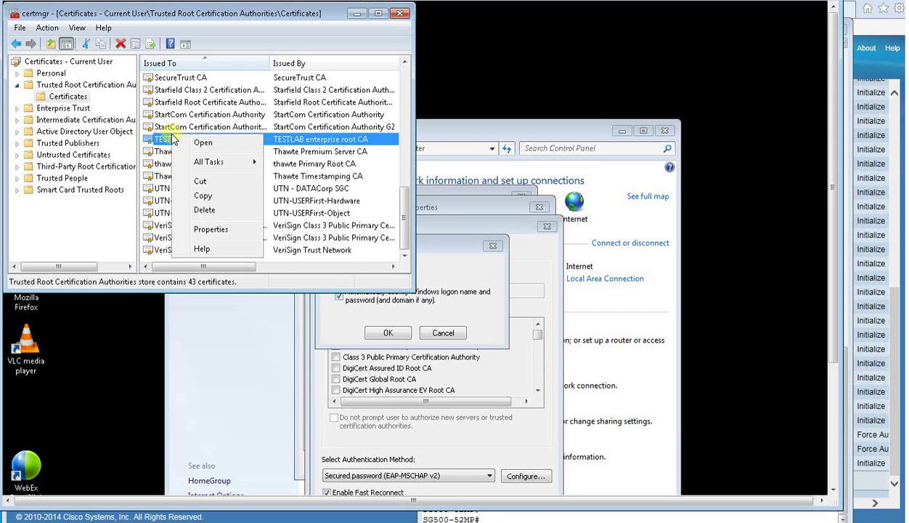
click(212, 229)
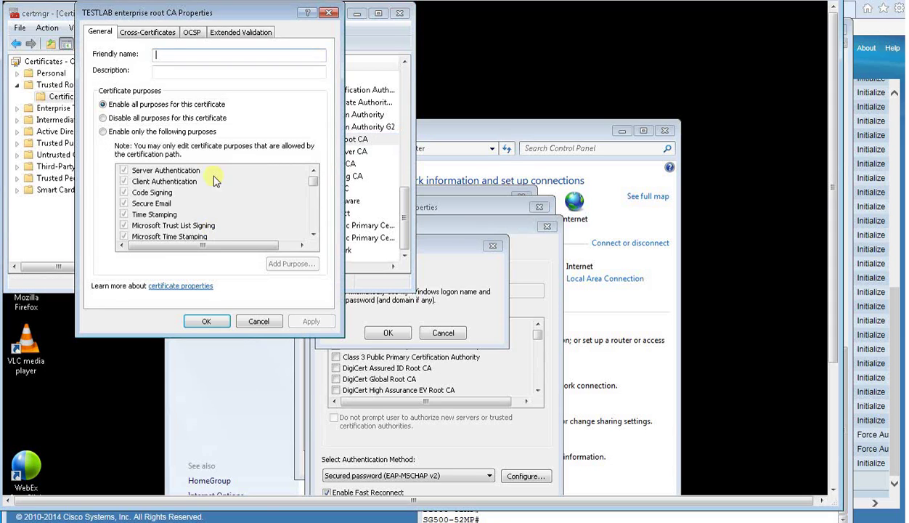
click(244, 322)
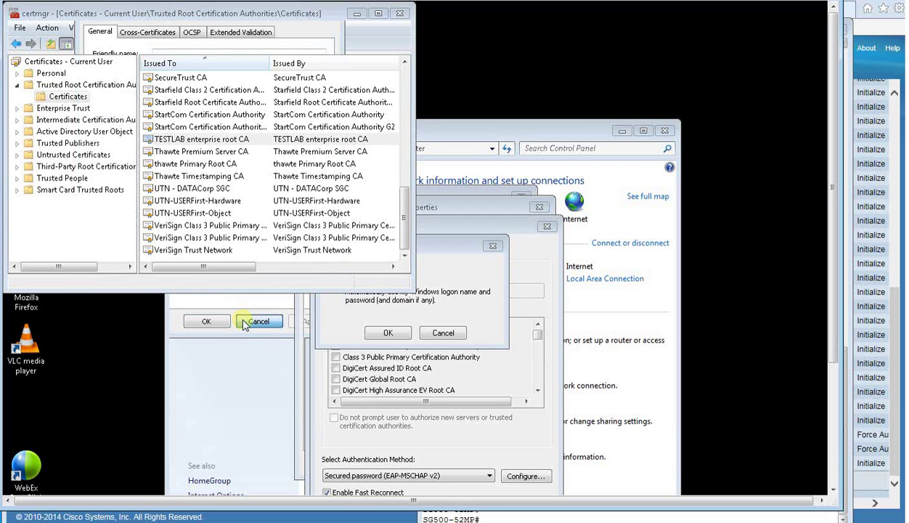
double_click(209, 141)
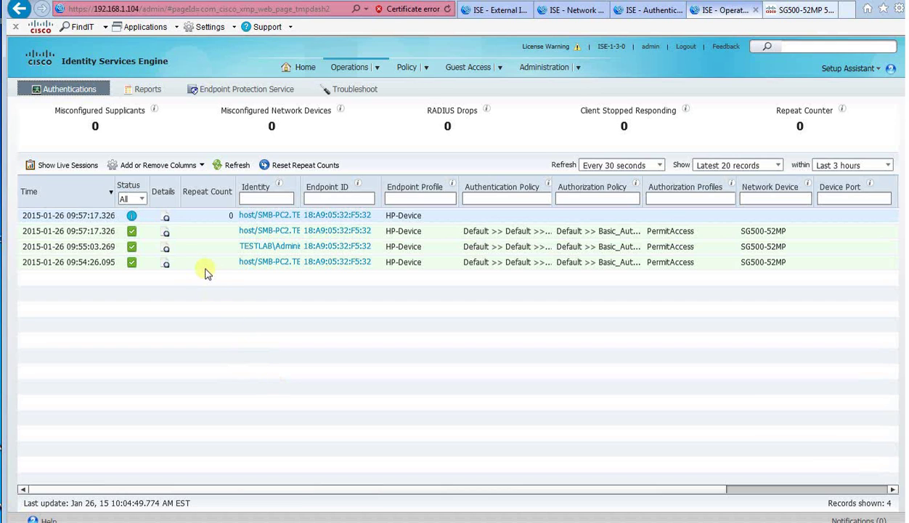
click(166, 266)
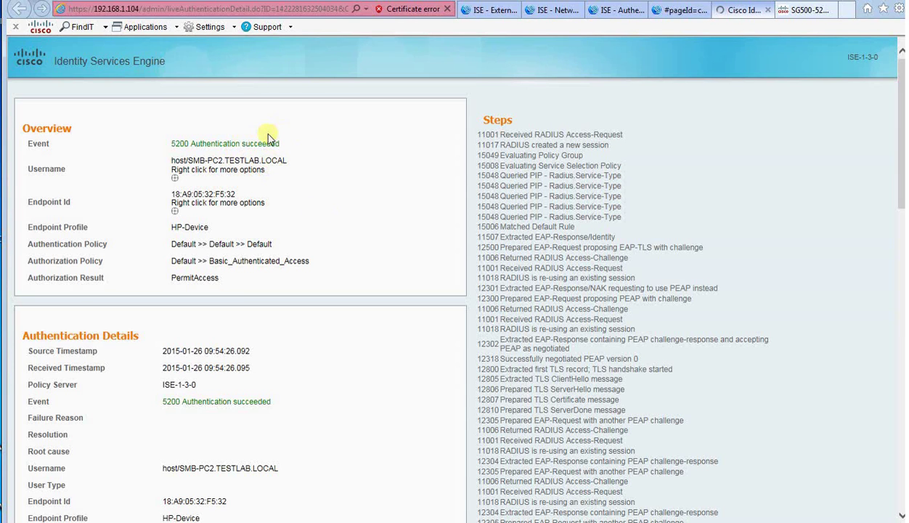
drag(288, 161, 174, 141)
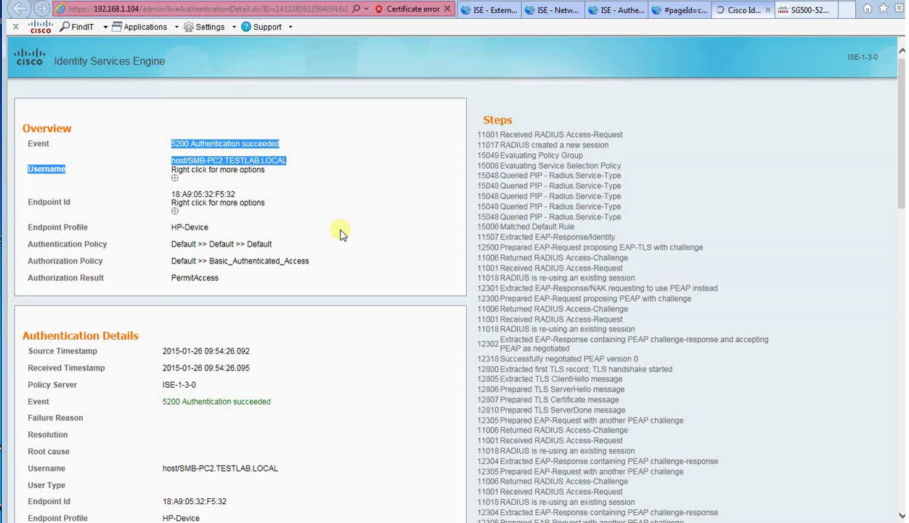
scroll(345, 254, down, 5)
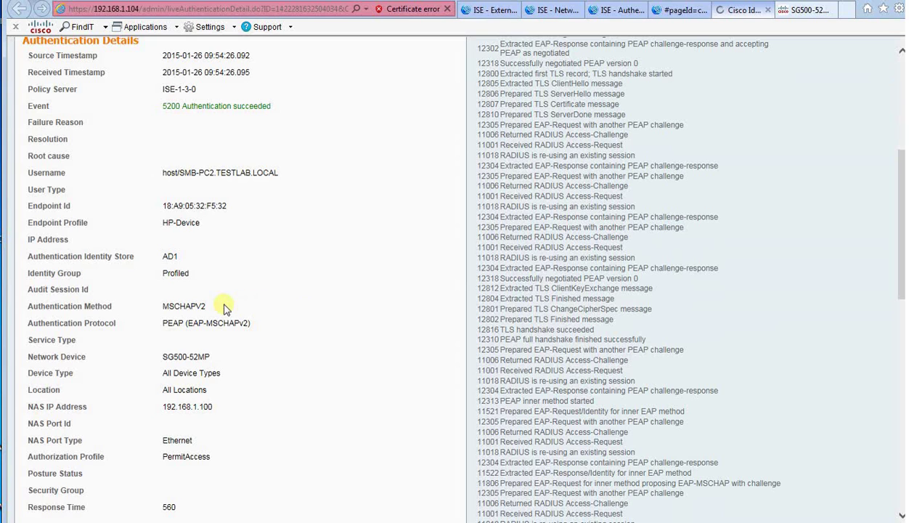
drag(218, 306, 250, 323)
click(258, 321)
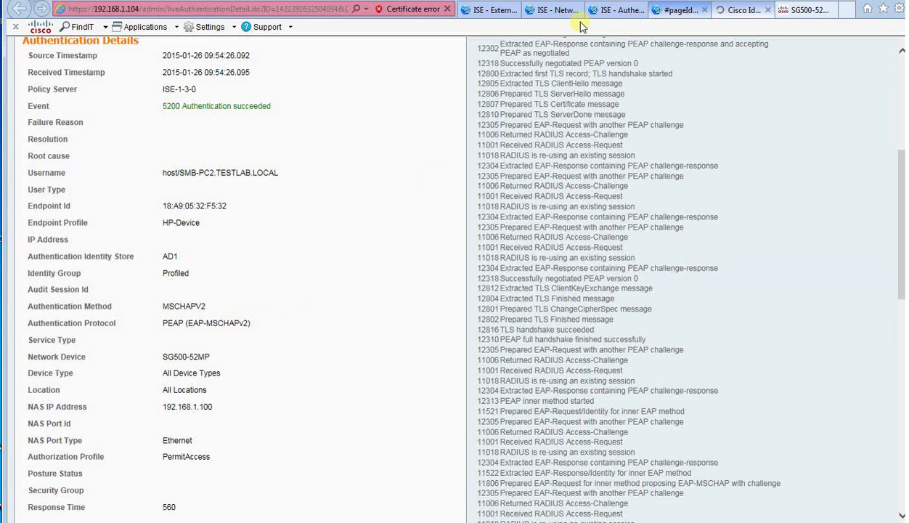
scroll(239, 290, down, 1)
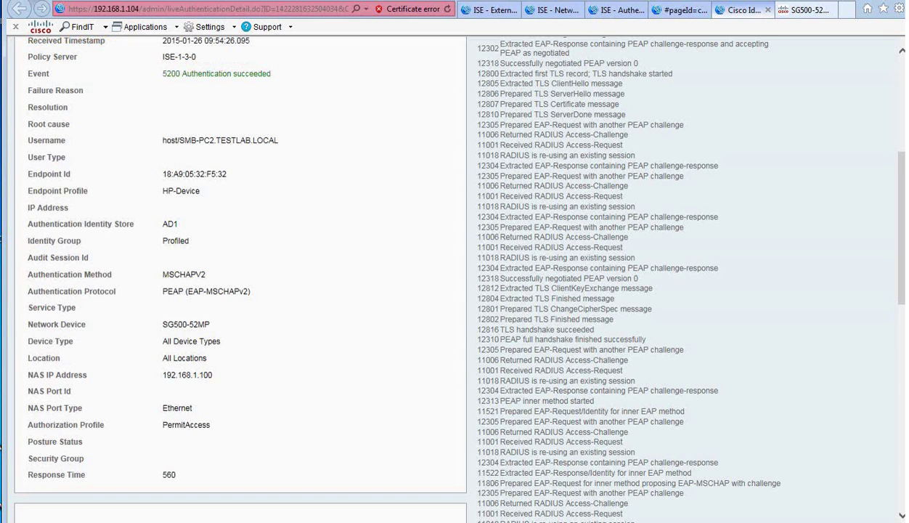
click(678, 11)
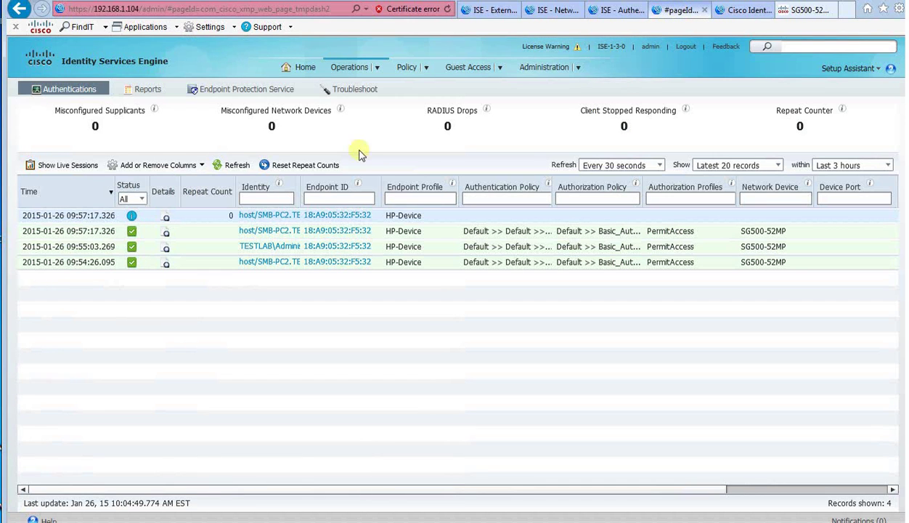
Open the 09:55:03 record and highlight its success event, PEAP (EAP-MSCHAPv2) protocol and MSCHAPV2 method
click(167, 250)
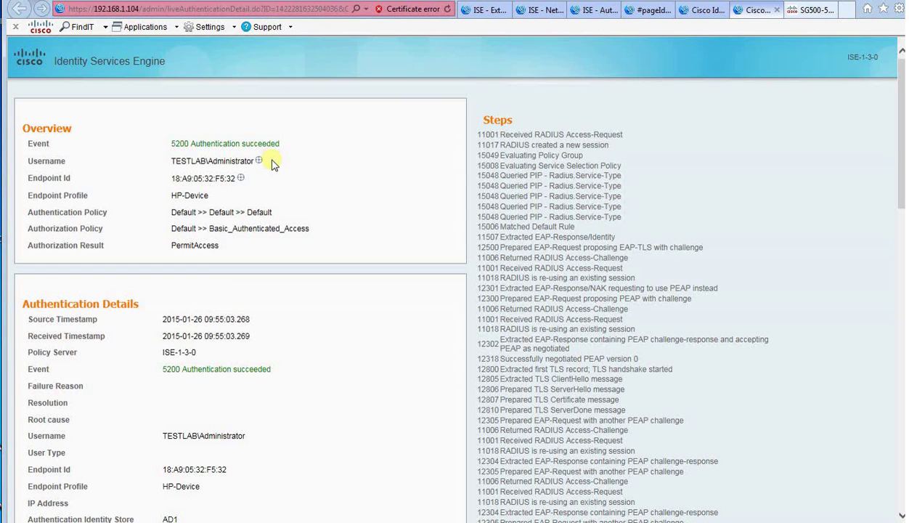
drag(268, 166, 178, 148)
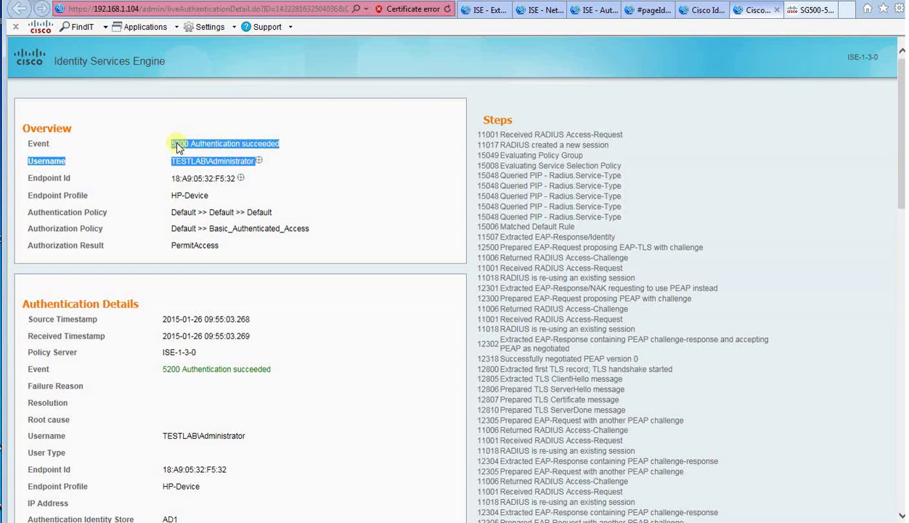
scroll(354, 204, down, 3)
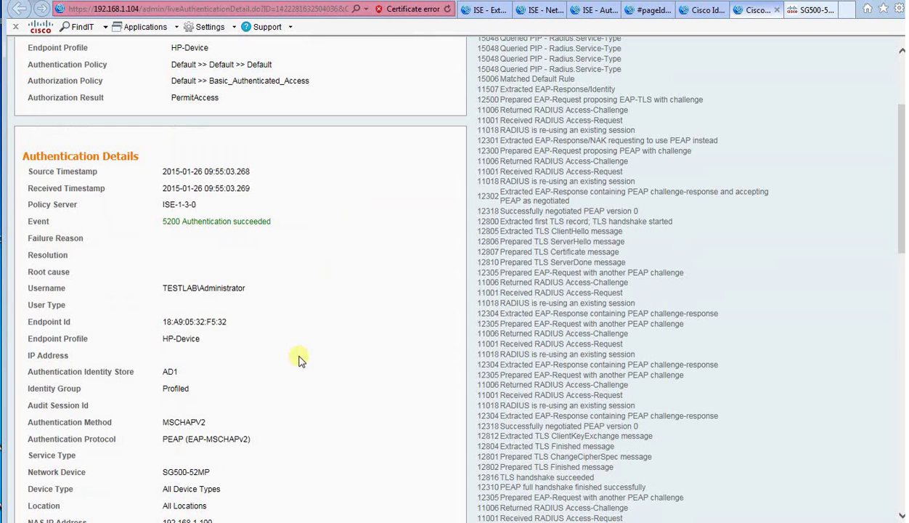
drag(229, 440, 251, 444)
click(248, 423)
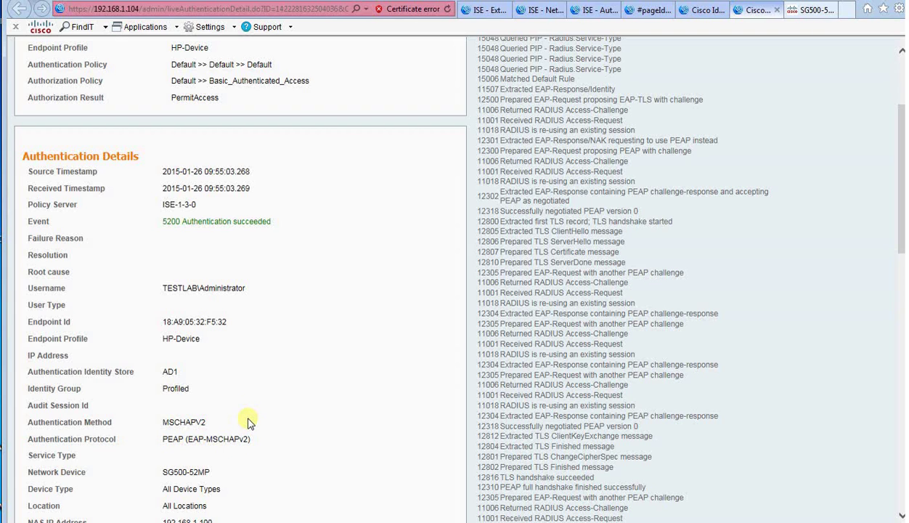
triple_click(248, 422)
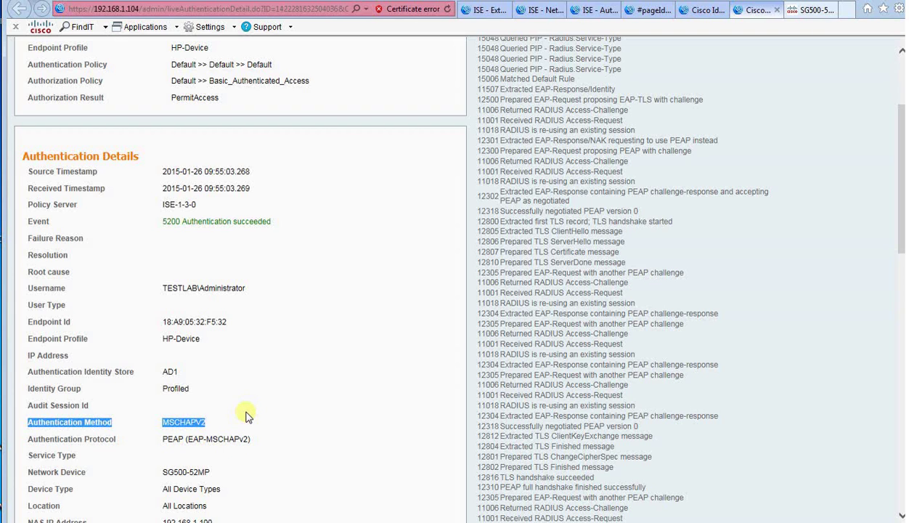